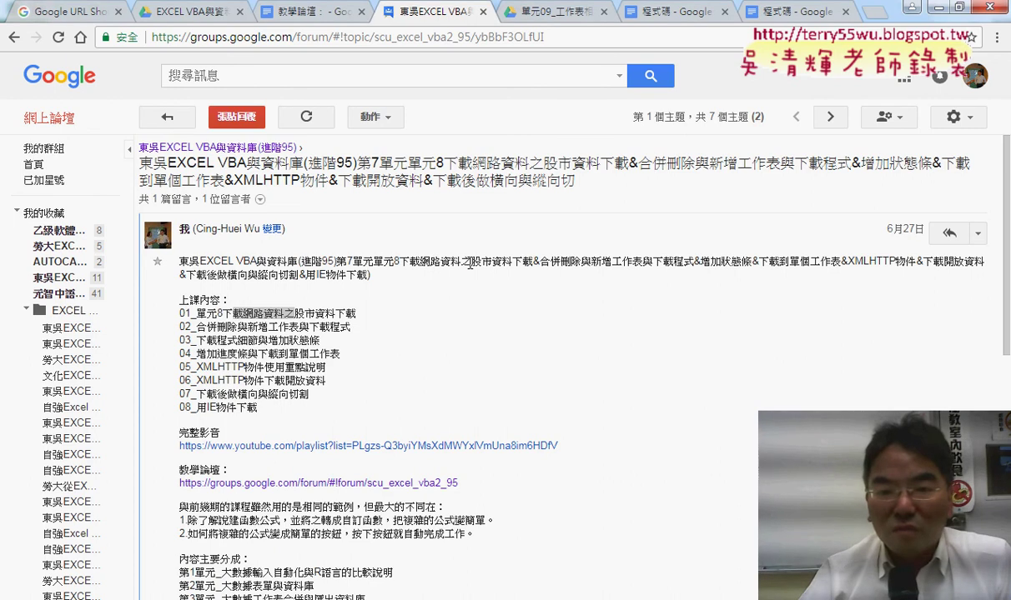
Highlight the words 股市資料 in the unit 8 lesson post's title
drag(471, 264, 512, 265)
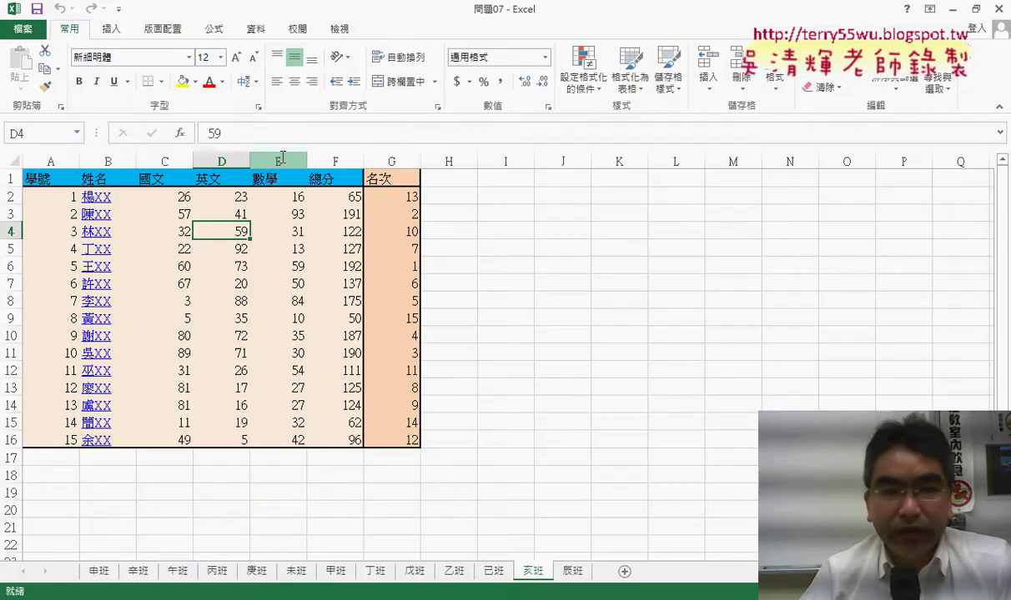
click(256, 30)
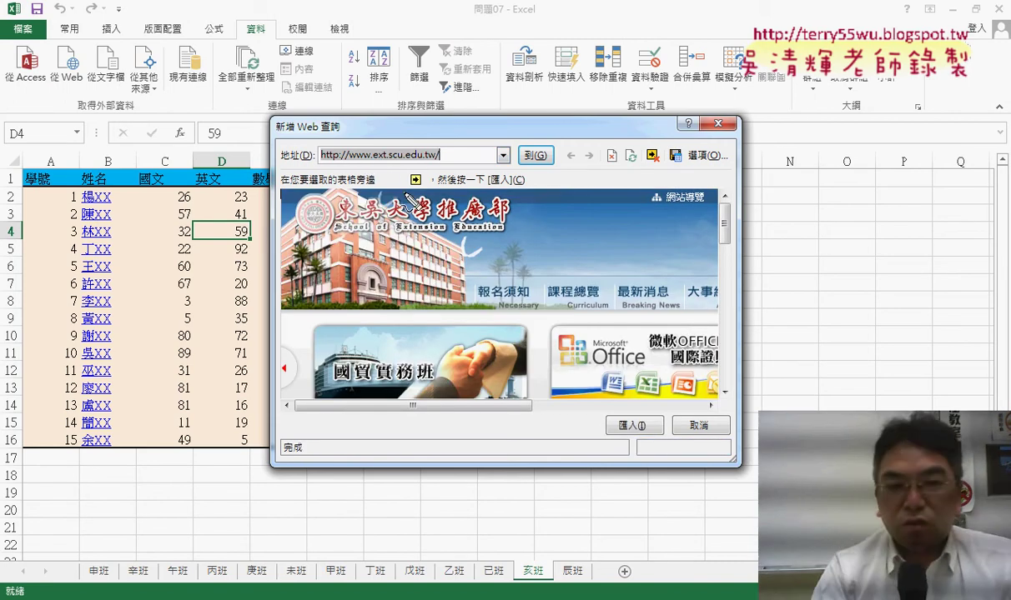
drag(58, 90, 71, 98)
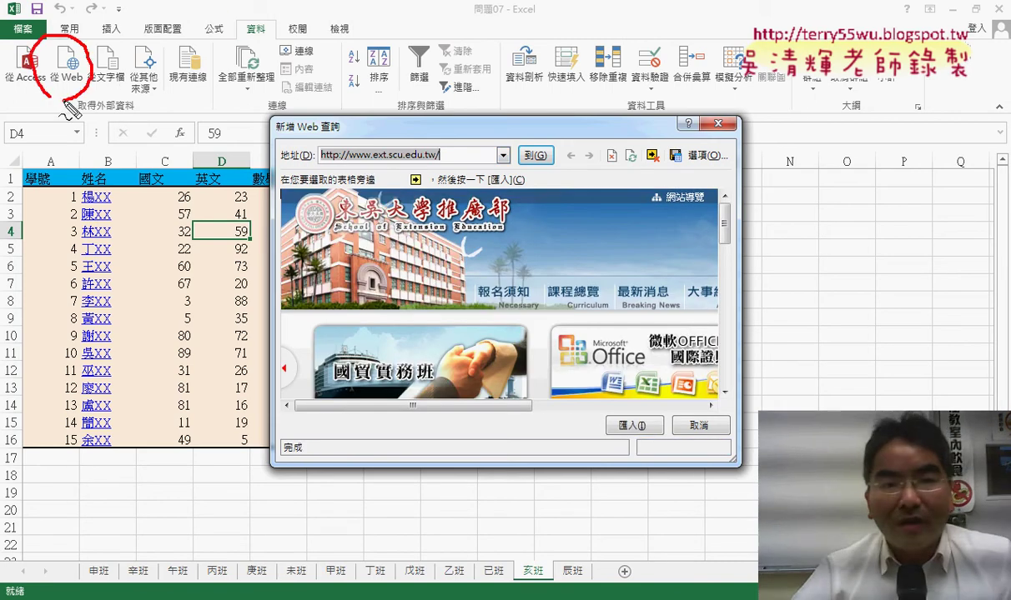
drag(250, 38, 242, 10)
mouse_move(421, 198)
mouse_down()
mouse_move(400, 171)
mouse_move(431, 215)
mouse_up()
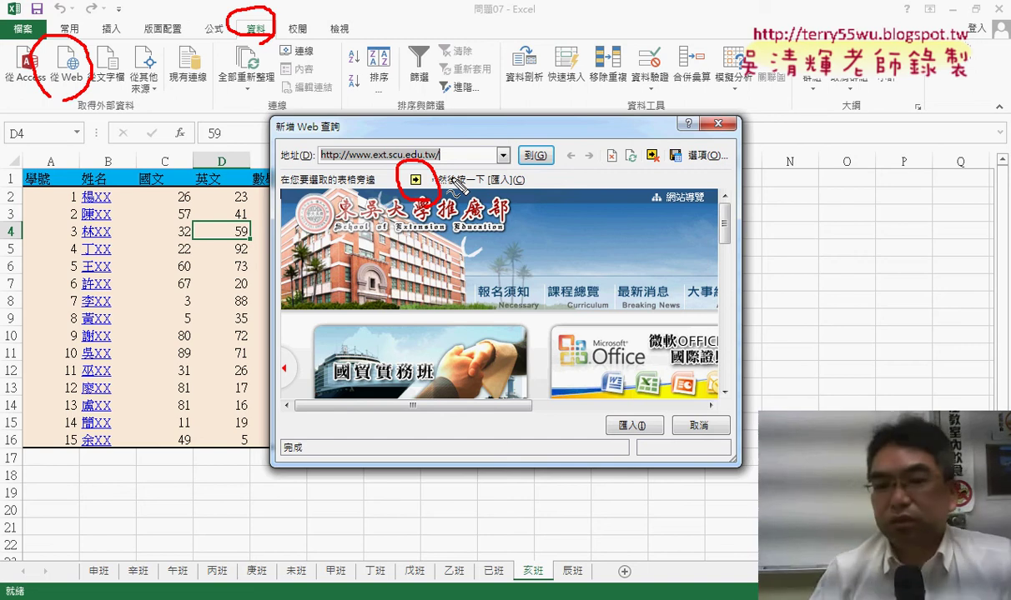
drag(642, 411, 647, 444)
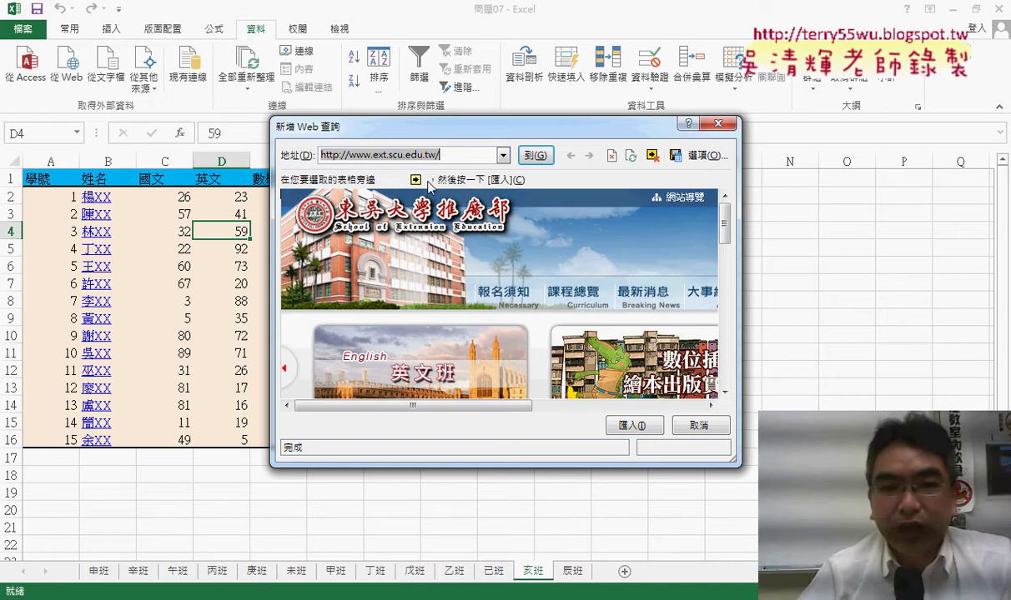
drag(417, 134, 198, 47)
Enlarge the query window and browse via 課程總覽 to the 數位人才 course listing
drag(518, 376, 985, 556)
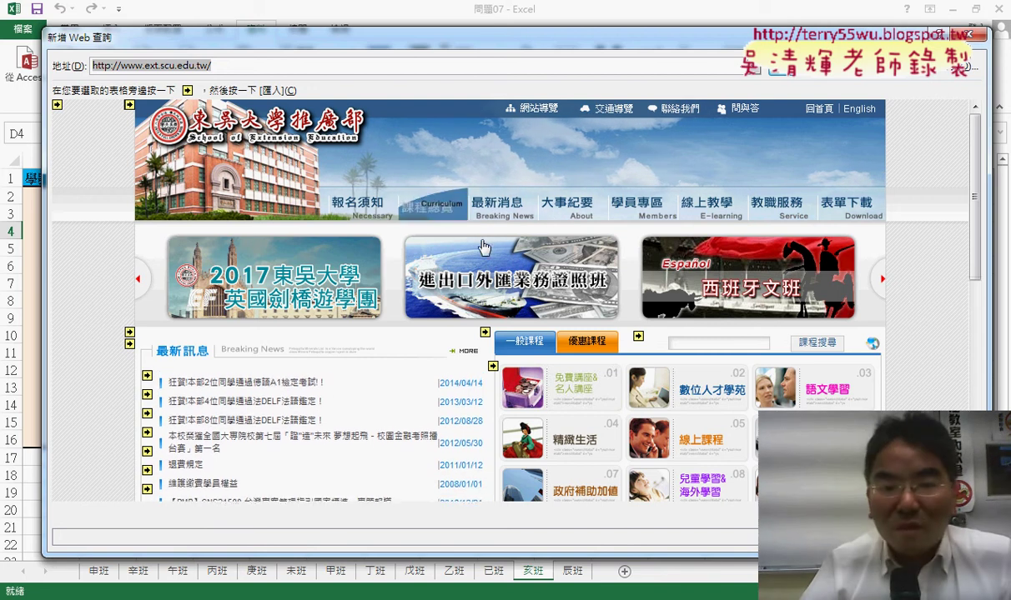
click(444, 215)
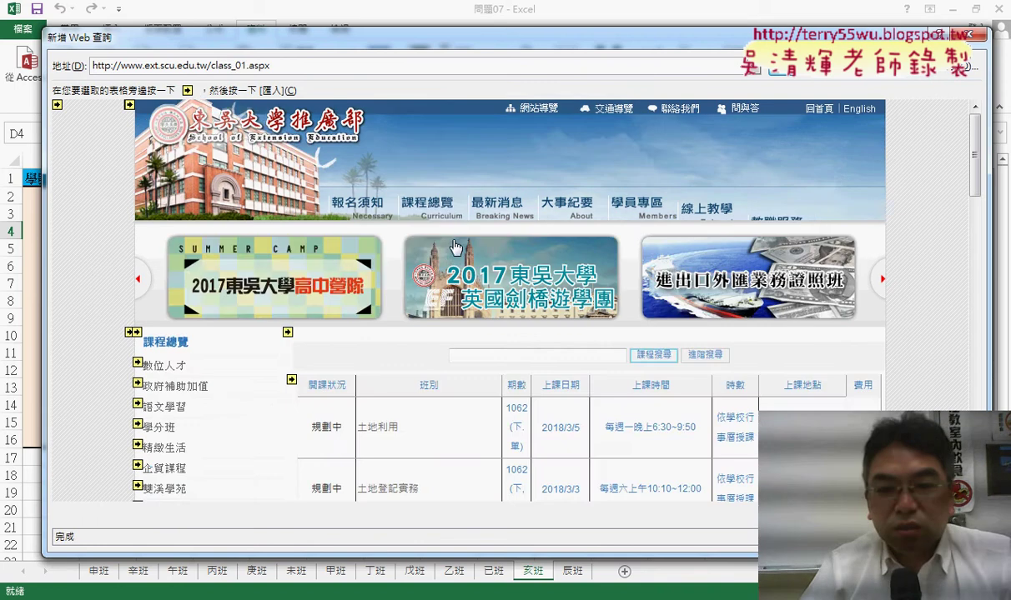
scroll(368, 268, down, 1)
click(183, 306)
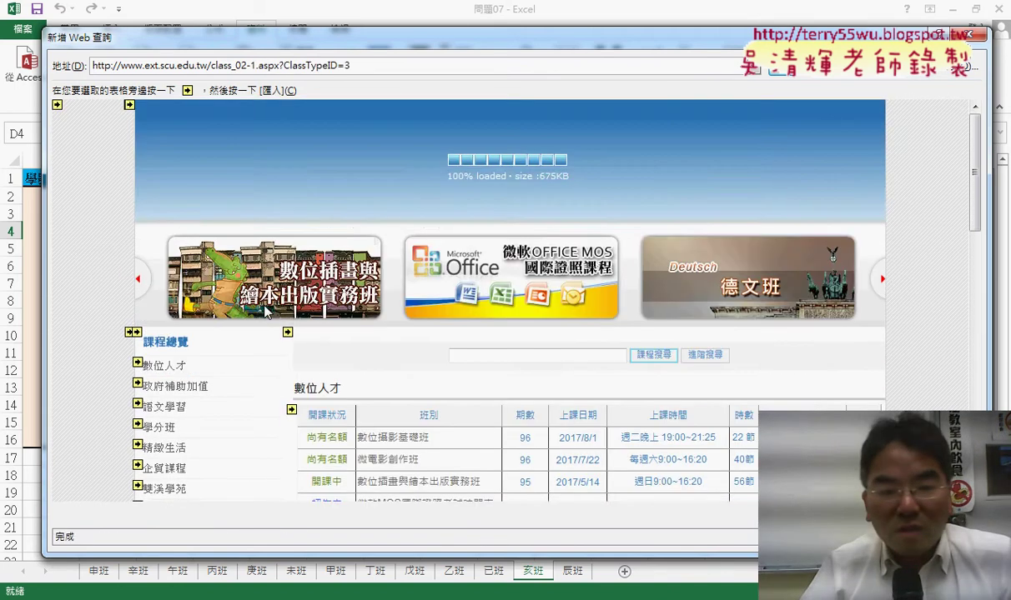
Scroll through the 數位人才 course and fee table
scroll(403, 324, down, 1)
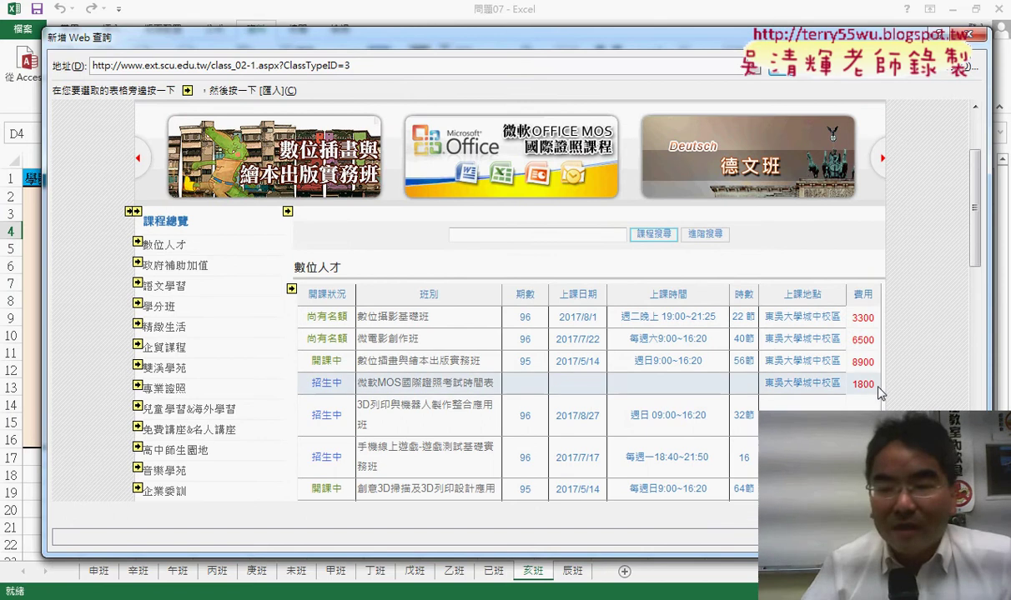
scroll(917, 385, down, 5)
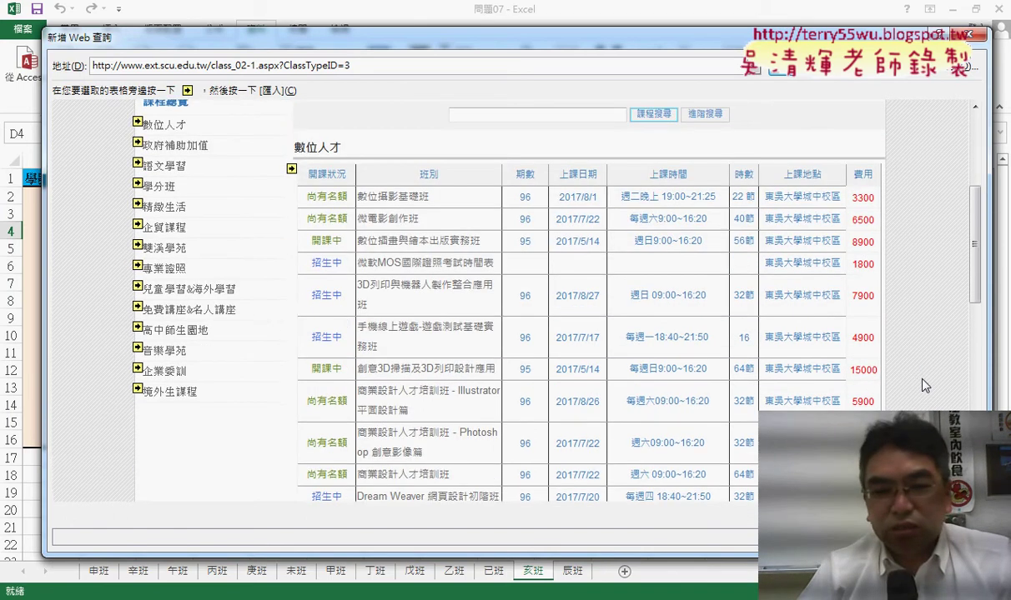
scroll(924, 385, down, 2)
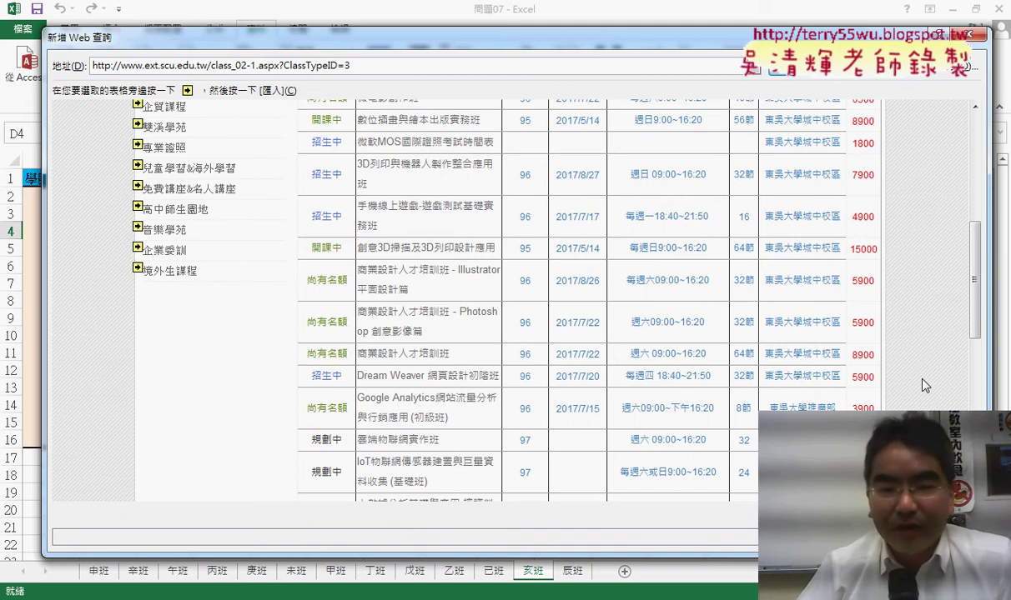
scroll(924, 385, down, 4)
scroll(924, 385, down, 5)
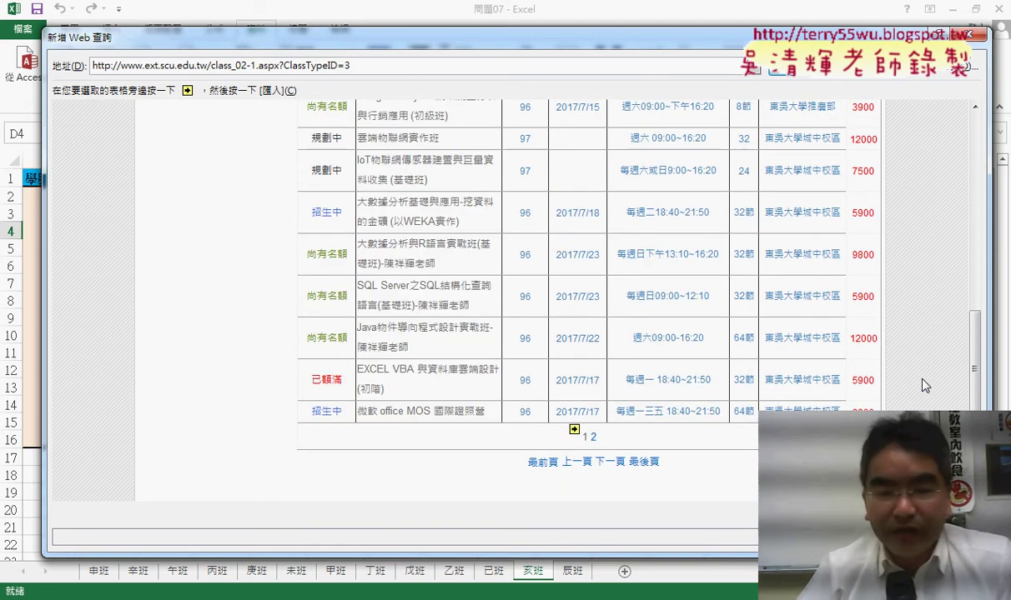
scroll(865, 401, up, 6)
scroll(865, 402, up, 5)
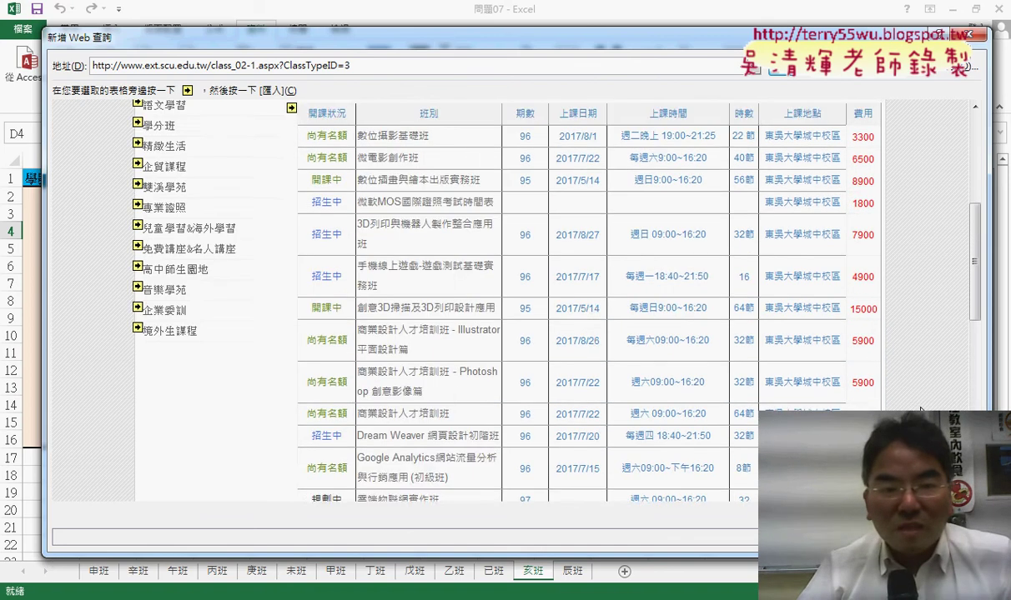
scroll(865, 401, up, 2)
scroll(922, 410, down, 10)
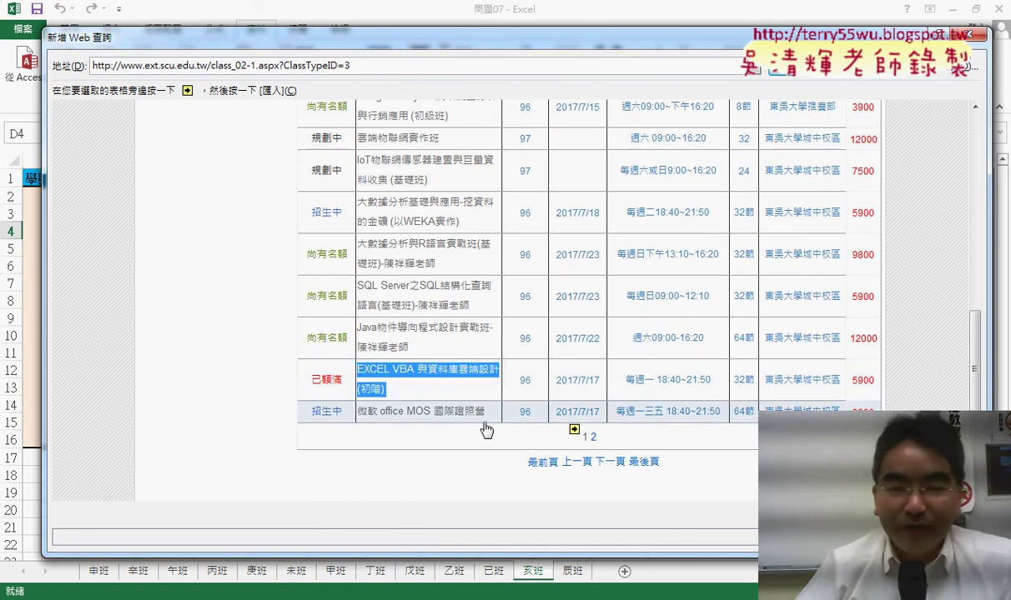
Point out the EXCEL VBA course's 已額滿 status, select the course table, then cancel without importing
drag(311, 379, 338, 382)
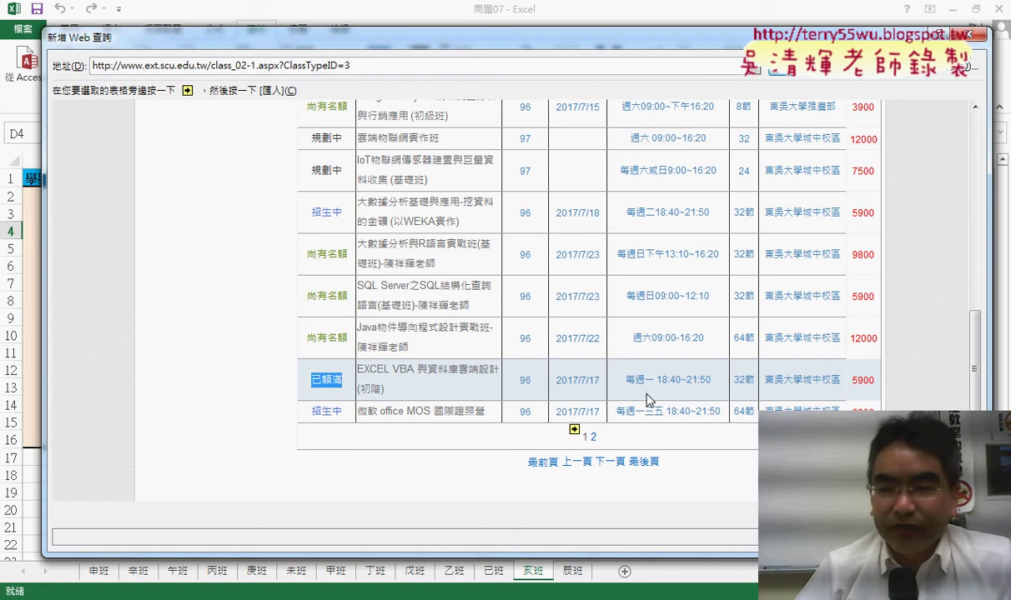
click(924, 400)
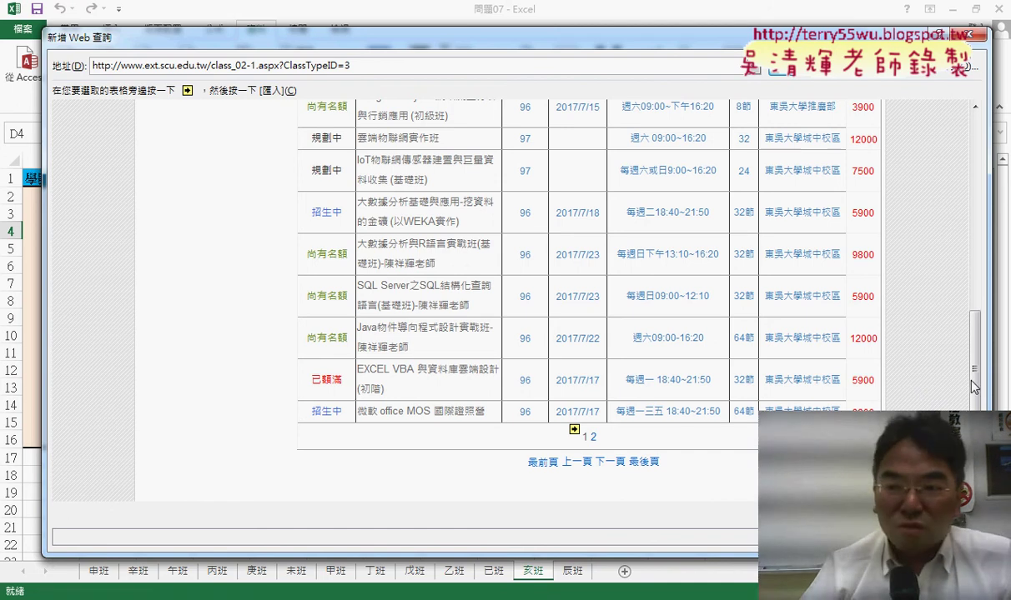
drag(973, 386, 976, 236)
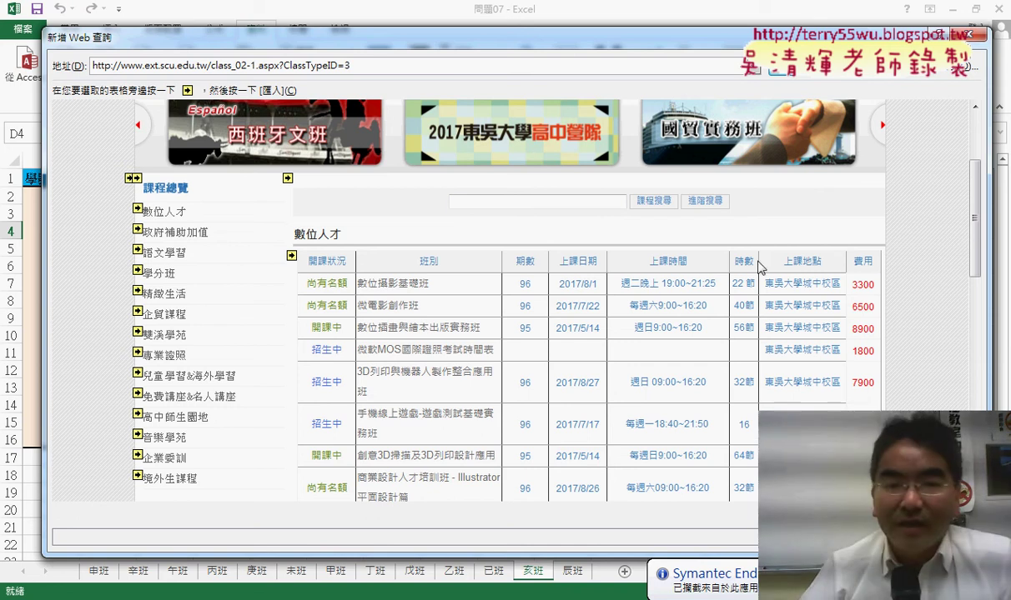
click(292, 256)
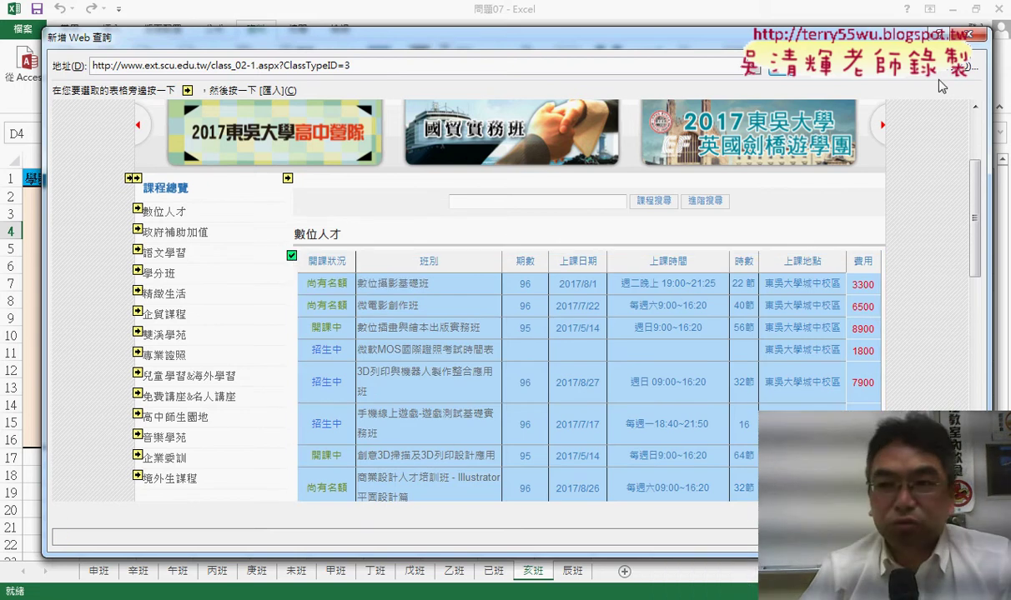
click(976, 34)
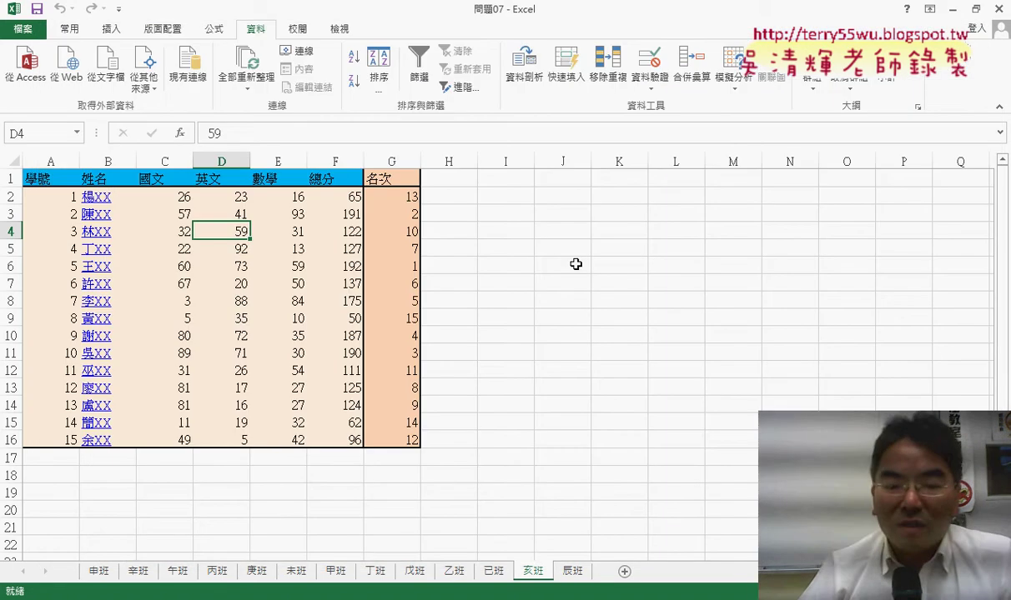
Back in the Groups post, highlight XMLHTTP物件 in lesson item 05
key(alt+Tab)
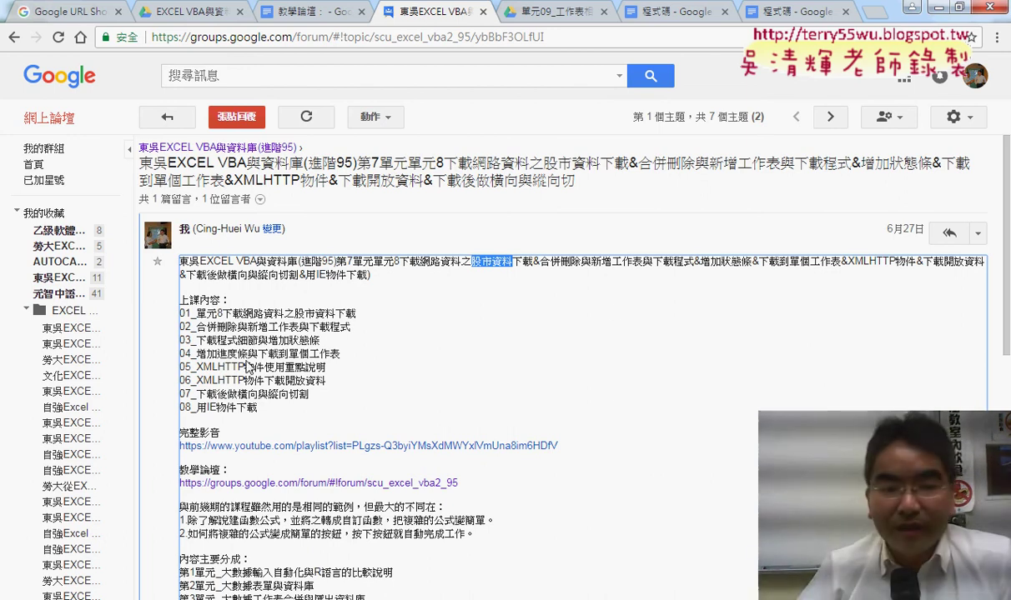
drag(196, 369, 264, 368)
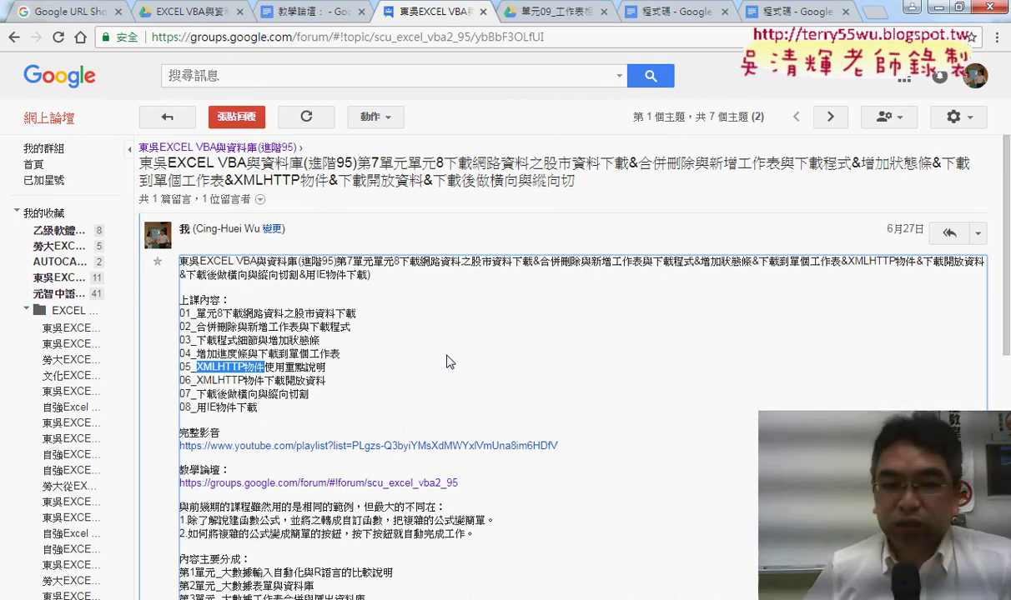
click(200, 407)
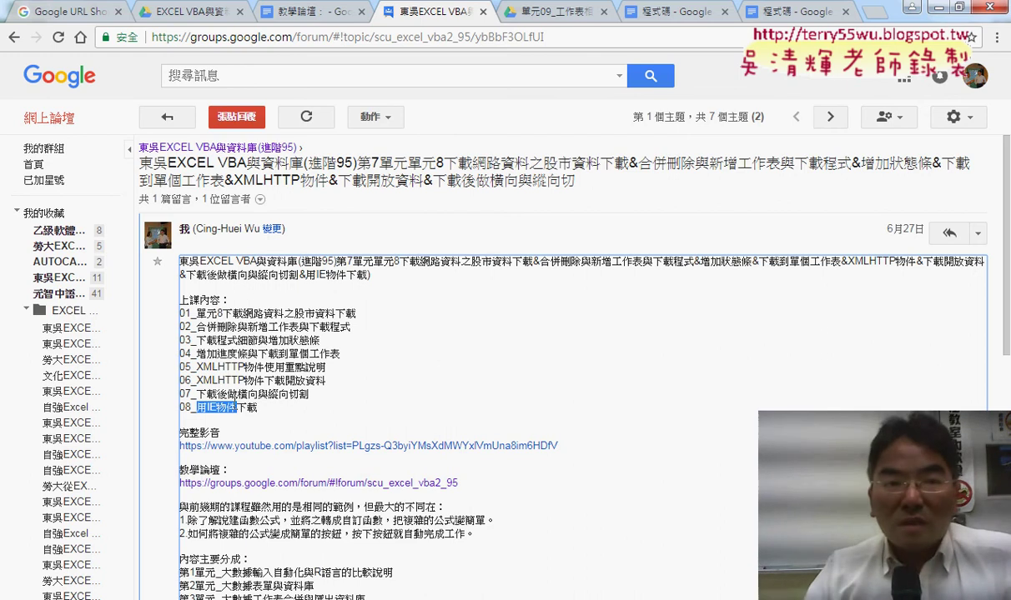
Open the IE物件下載觀測資料程式碼 doc in Drive's 單元08 folder and follow its CWB link
click(214, 17)
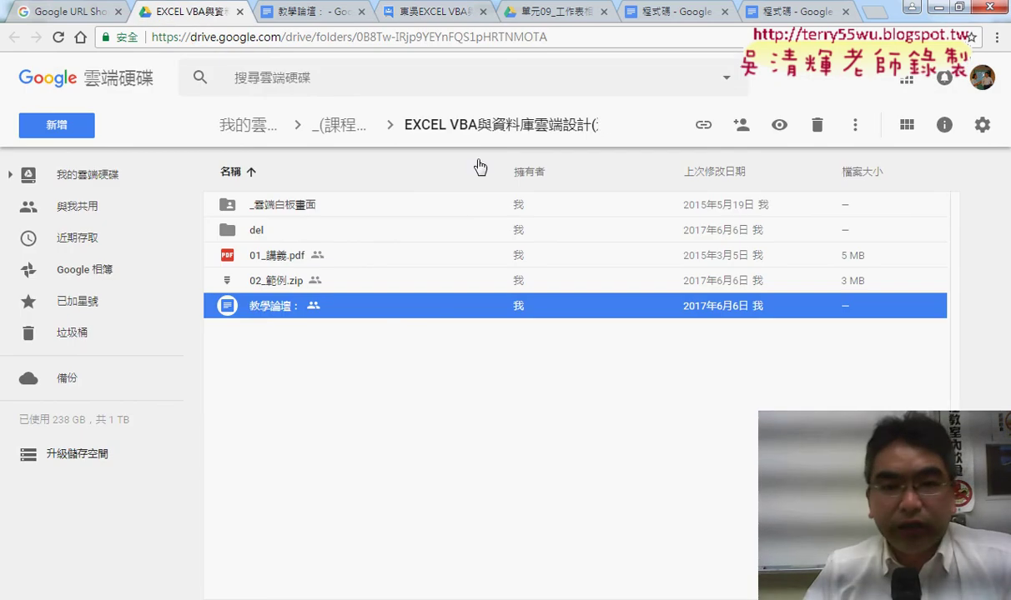
double_click(367, 206)
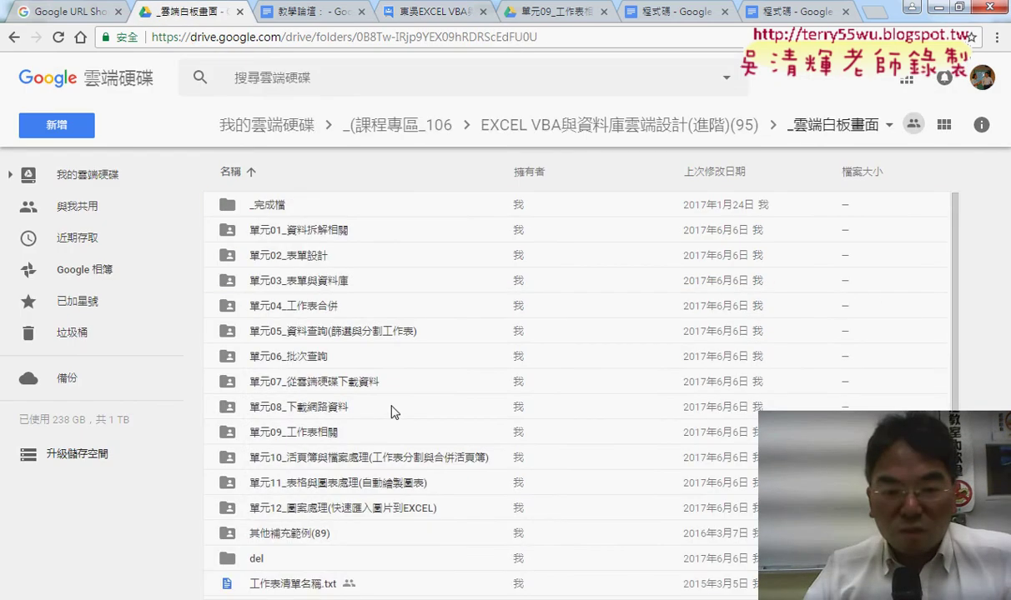
double_click(330, 409)
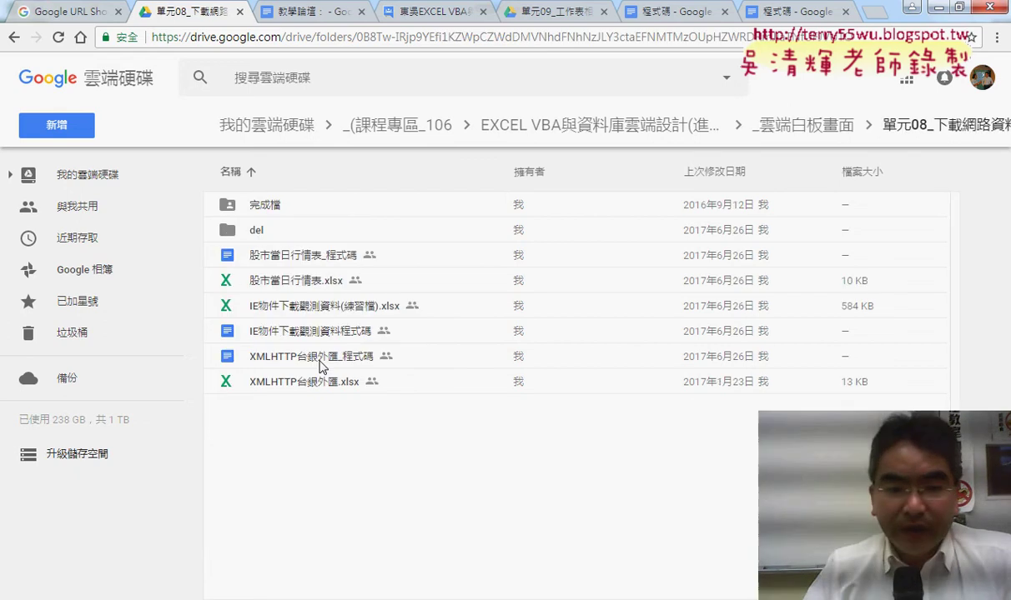
click(283, 333)
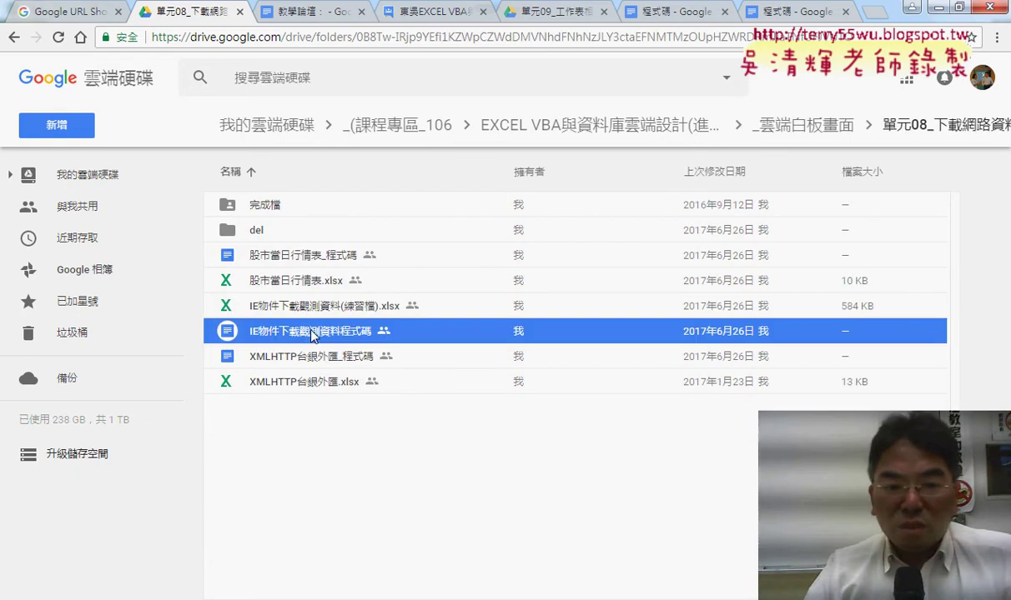
double_click(312, 333)
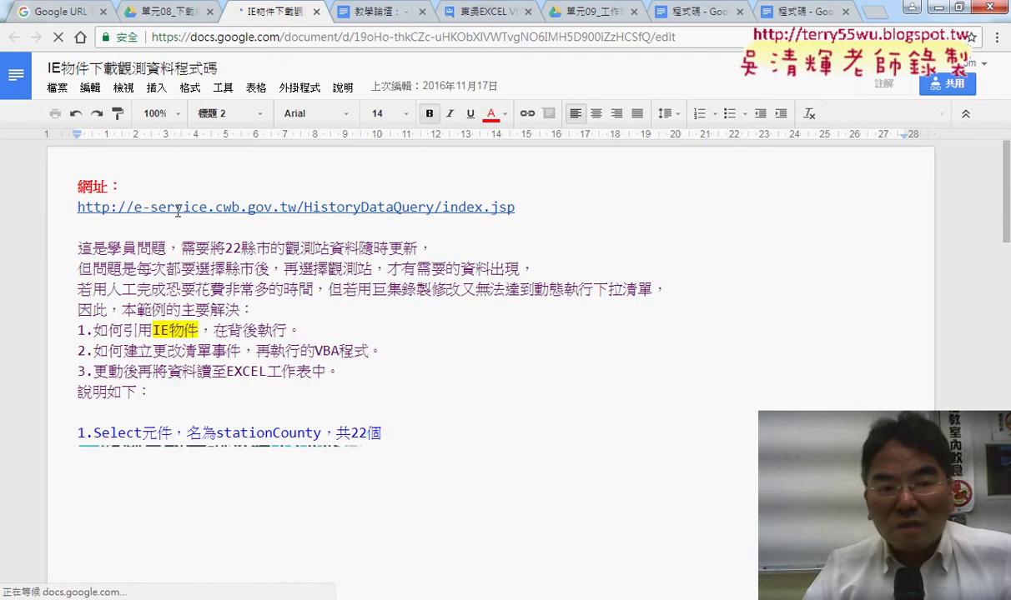
click(213, 207)
click(214, 232)
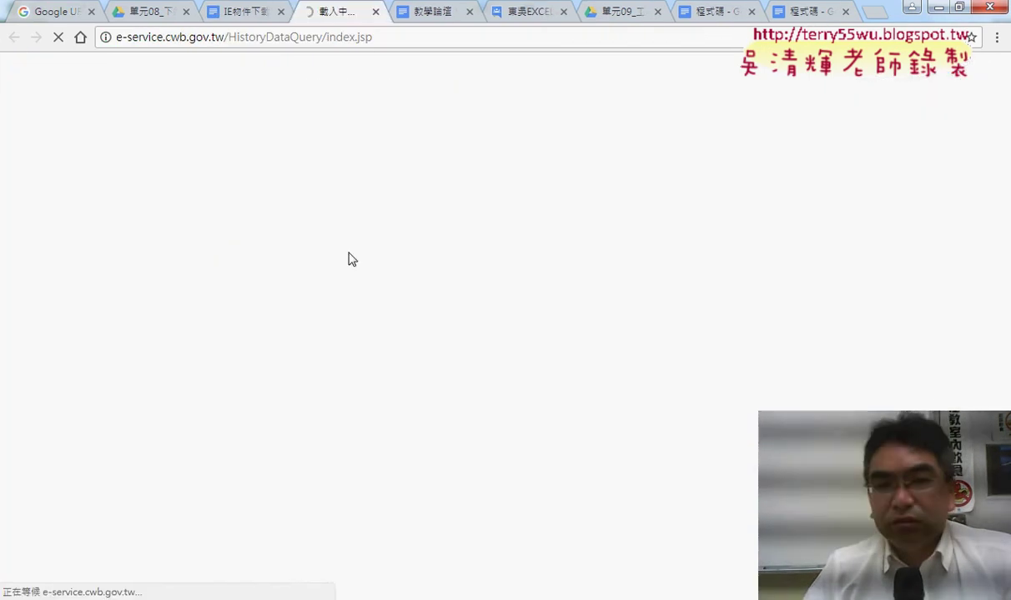
Reload the CWB CODiS query page and show its station county list
click(321, 365)
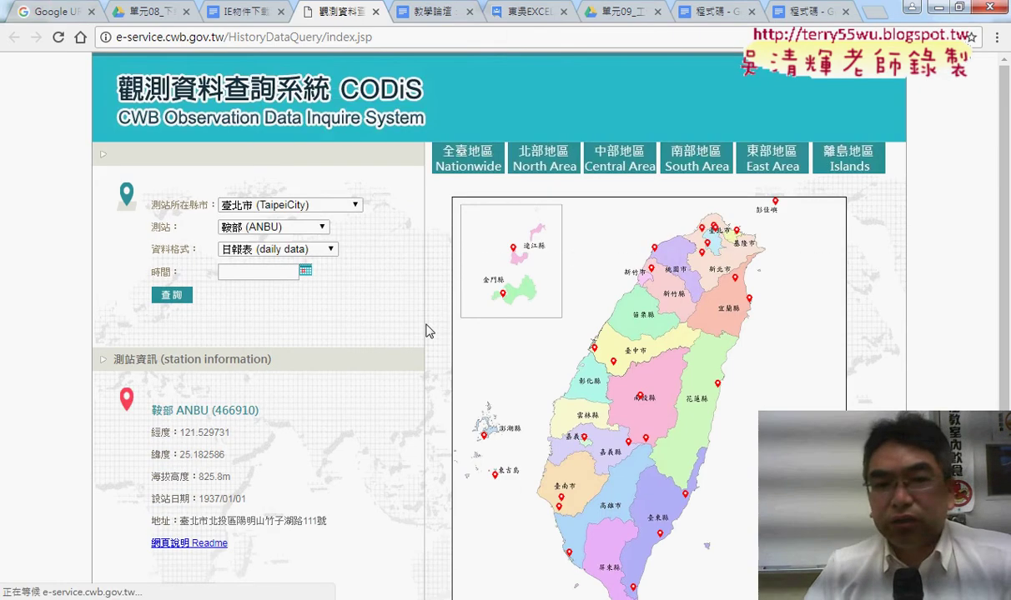
click(329, 213)
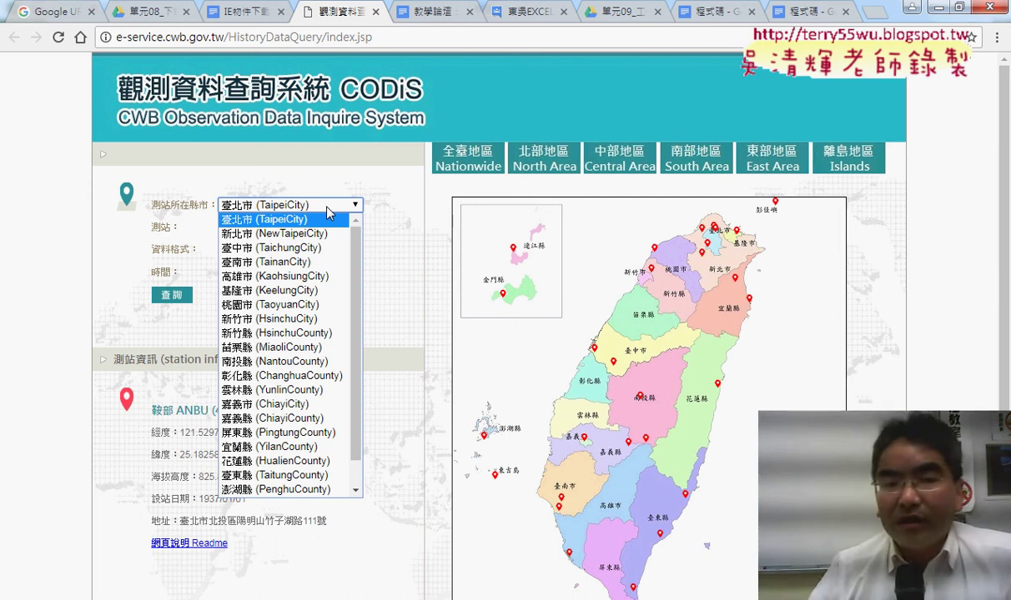
In the code document, scroll to the VBA macro and highlight the Set IE = CreateObject line
click(246, 12)
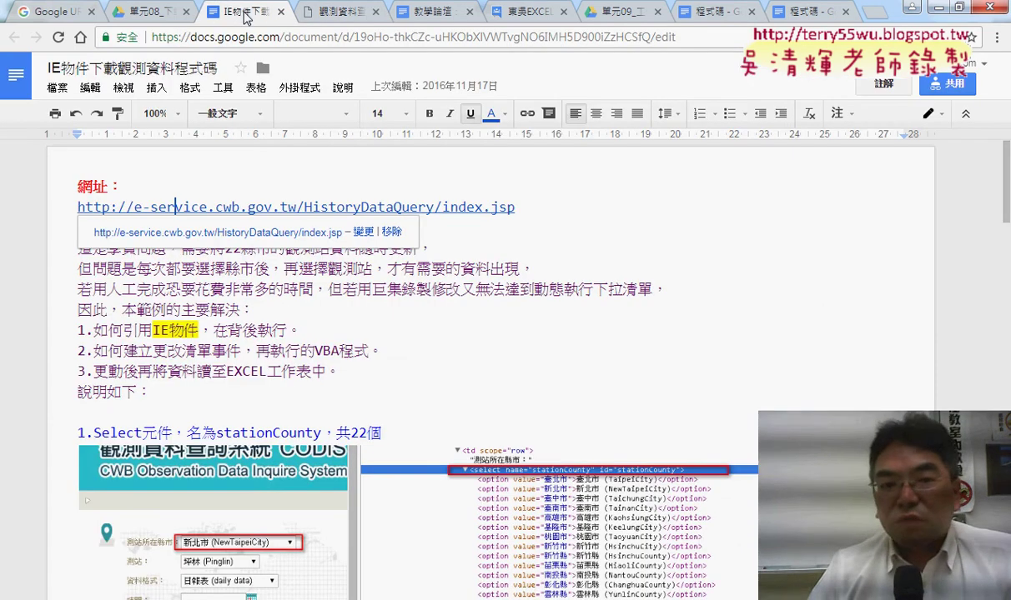
click(867, 288)
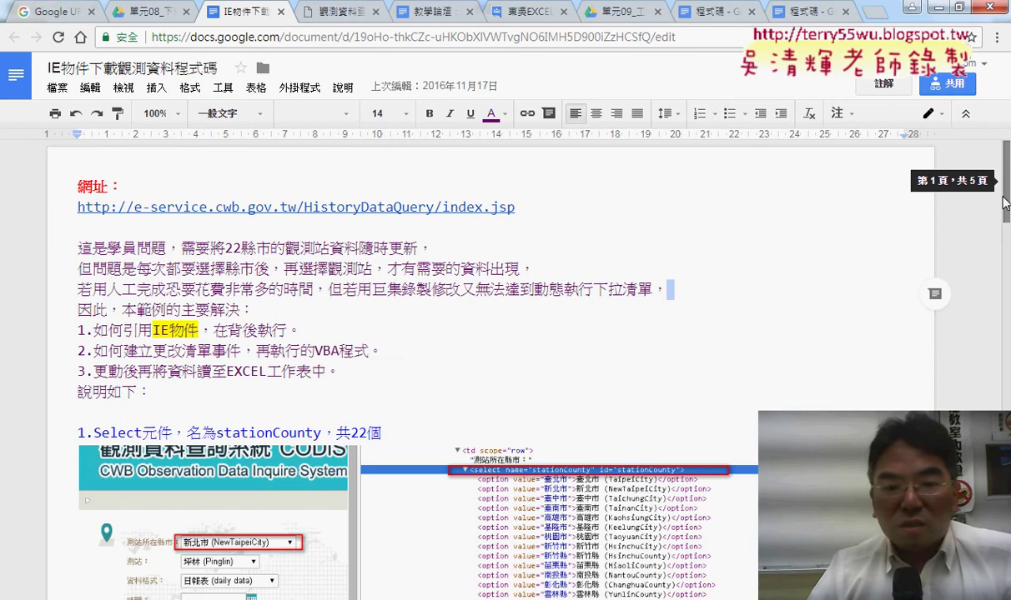
drag(1005, 204, 1006, 377)
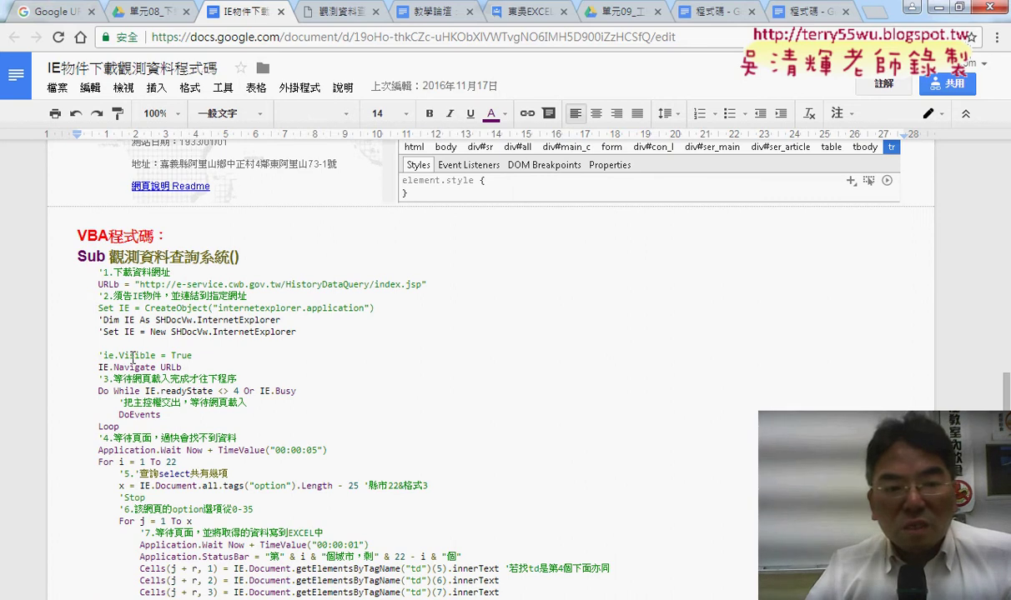
scroll(111, 256, down, 3)
scroll(111, 256, up, 2)
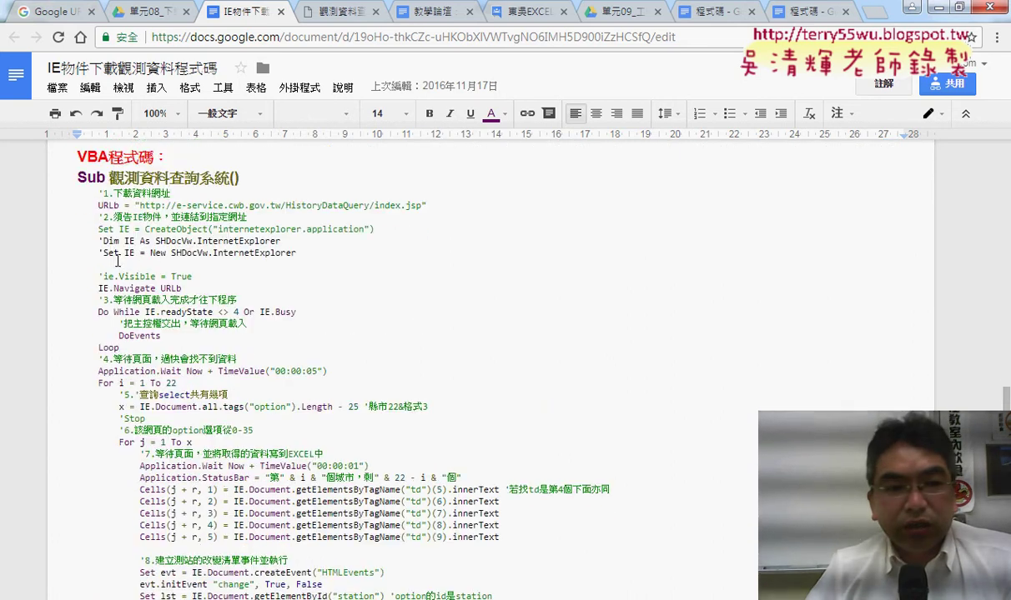
drag(97, 227, 203, 232)
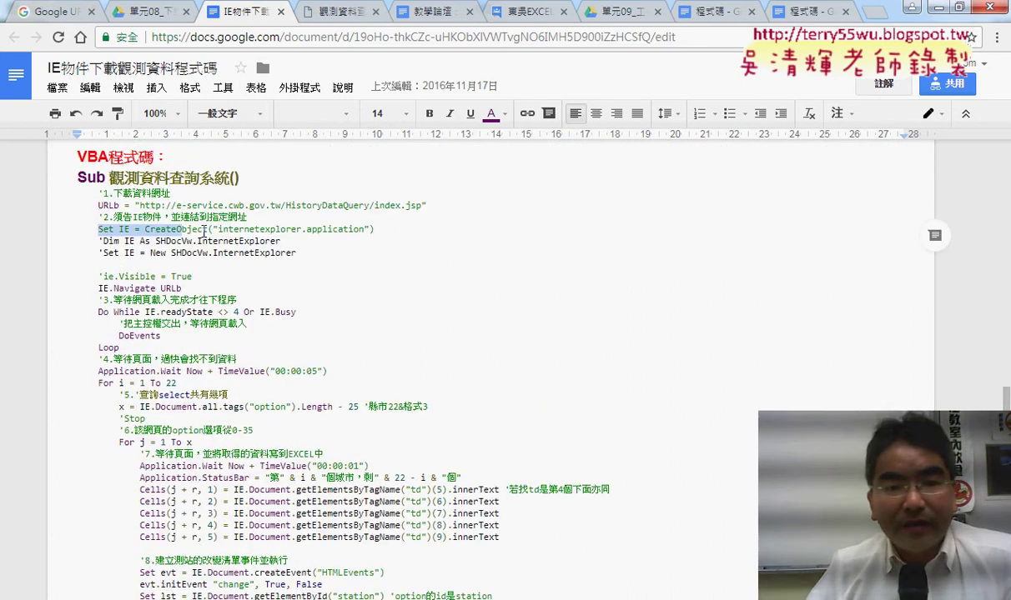
drag(98, 229, 376, 229)
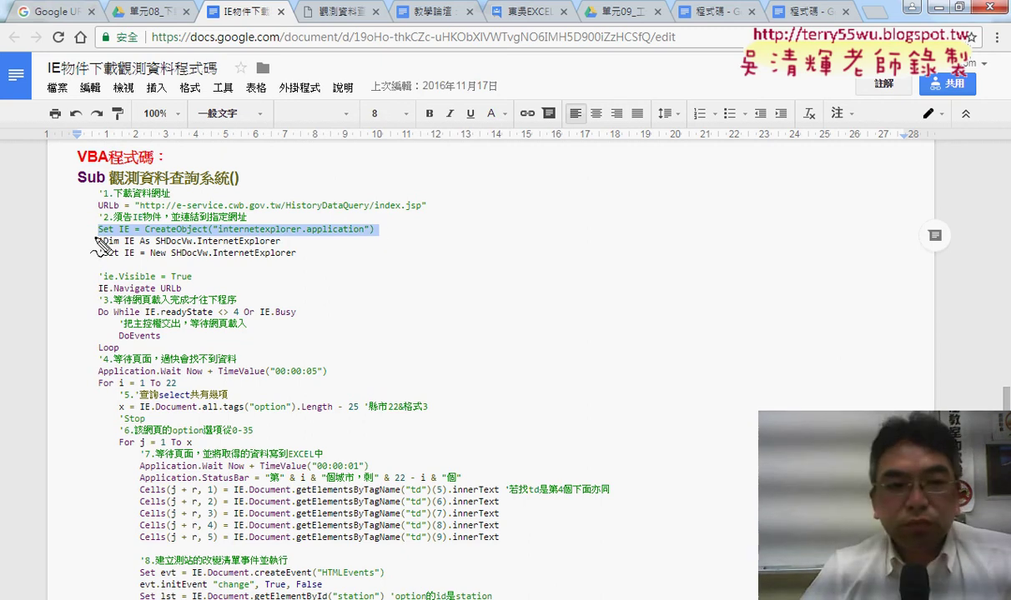
drag(95, 237, 109, 235)
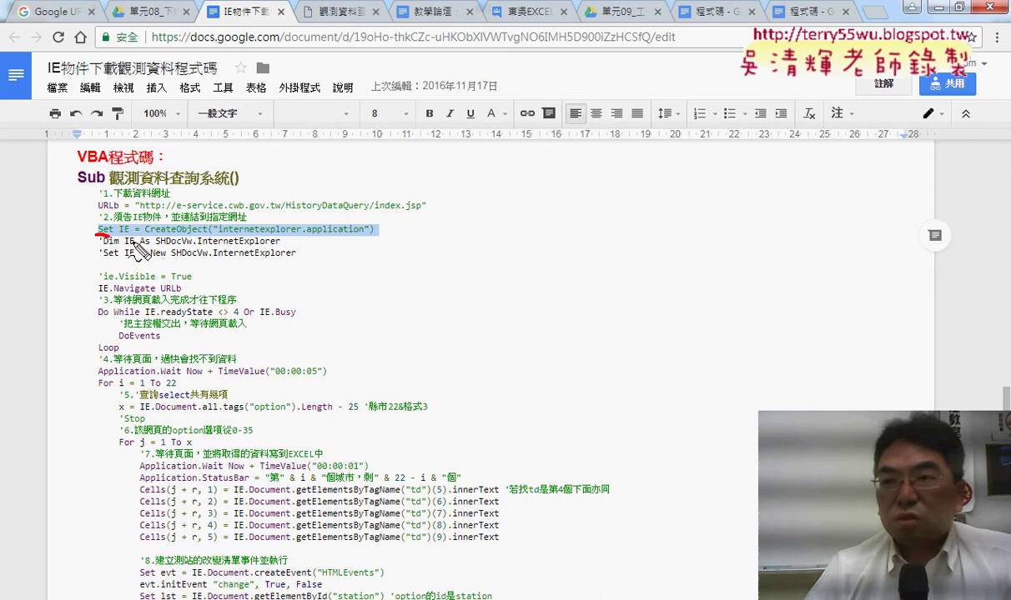
mouse_move(530, 233)
mouse_down()
mouse_move(594, 200)
mouse_move(575, 231)
mouse_up()
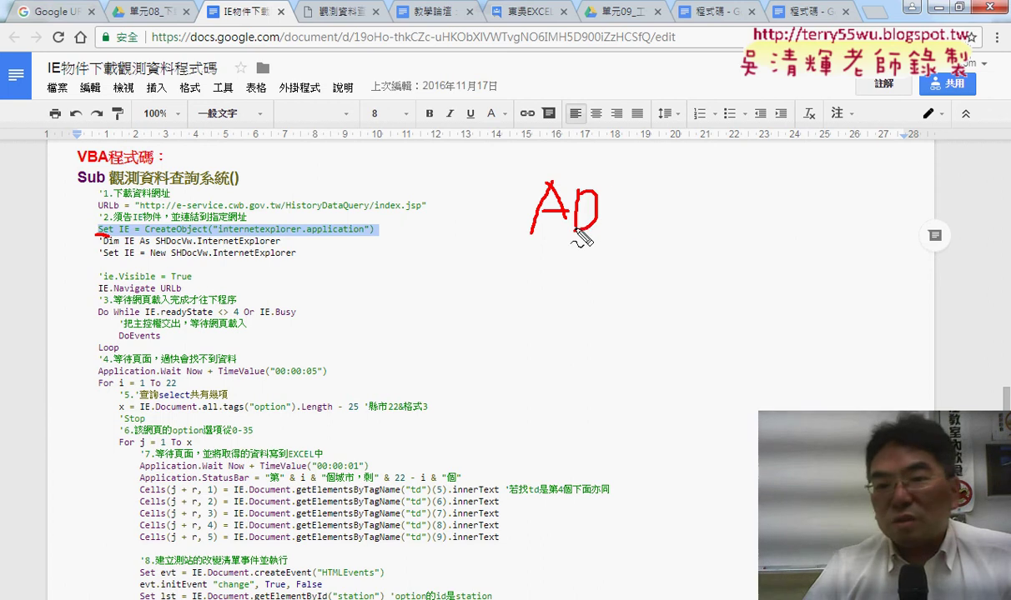
drag(627, 189, 624, 190)
drag(538, 246, 663, 246)
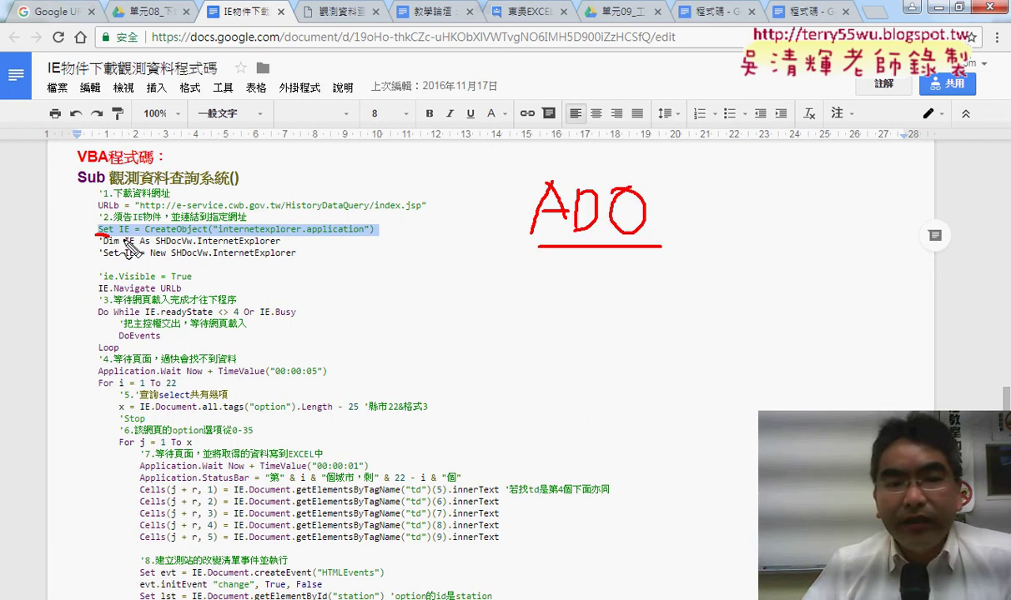
drag(125, 220, 126, 237)
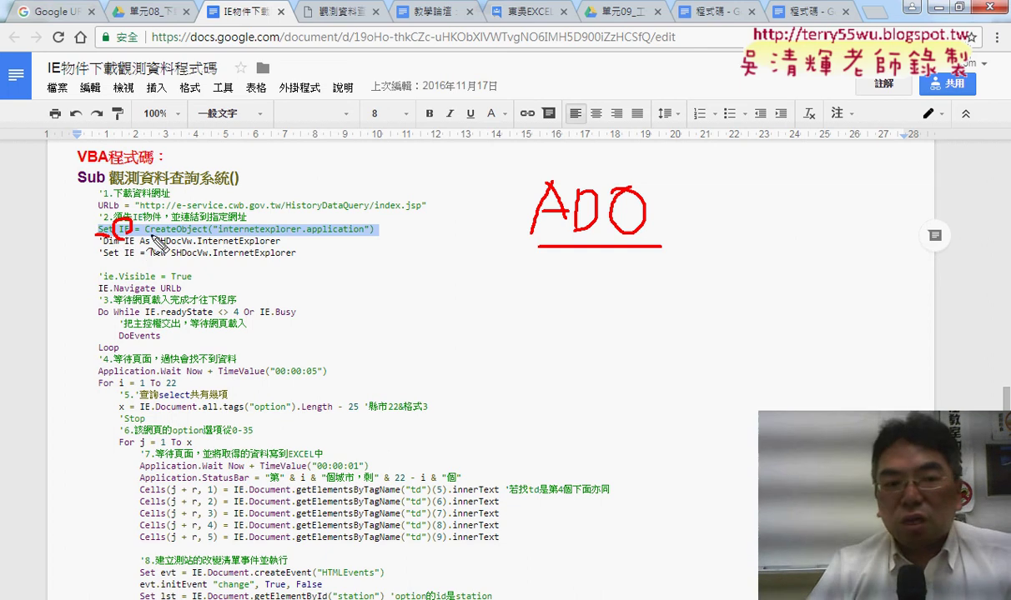
drag(138, 236, 364, 240)
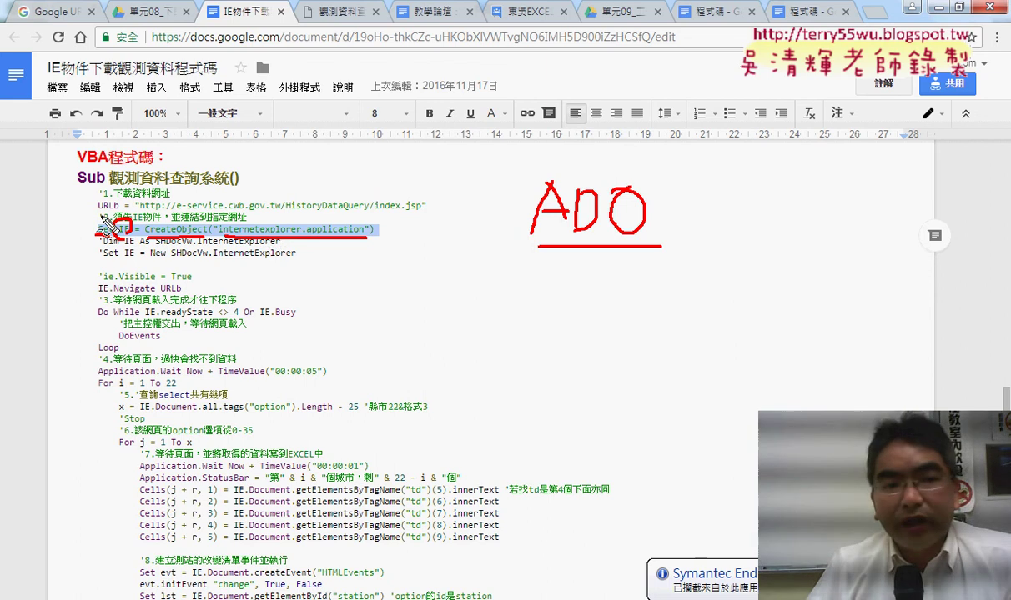
drag(96, 212, 424, 215)
drag(268, 212, 121, 205)
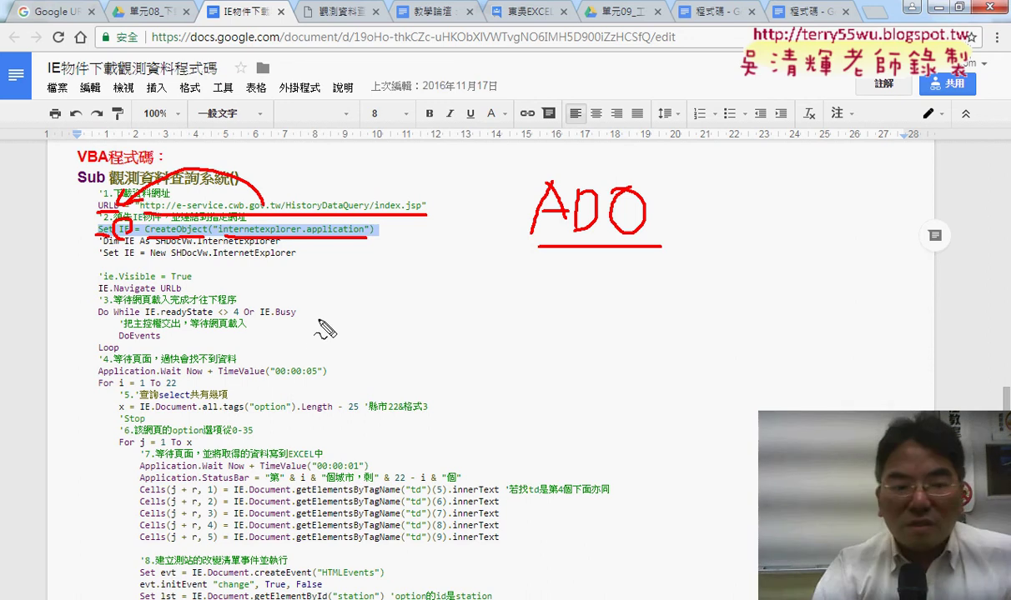
key(Escape)
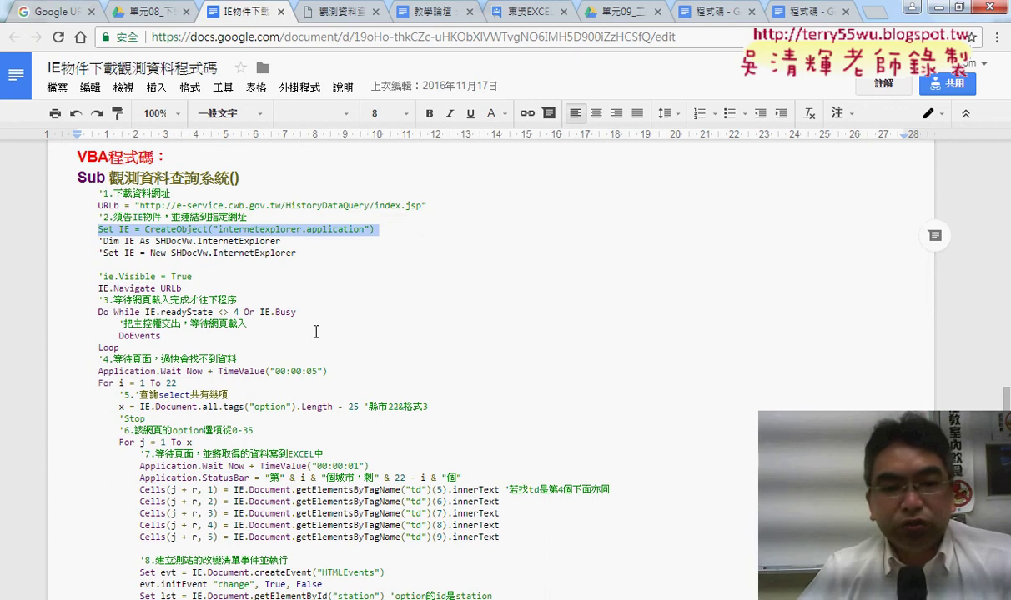
Highlight the IE.Navigate URLb line, then the Do While…Loop page-waiting block
click(316, 332)
scroll(316, 332, down, 3)
scroll(283, 281, up, 2)
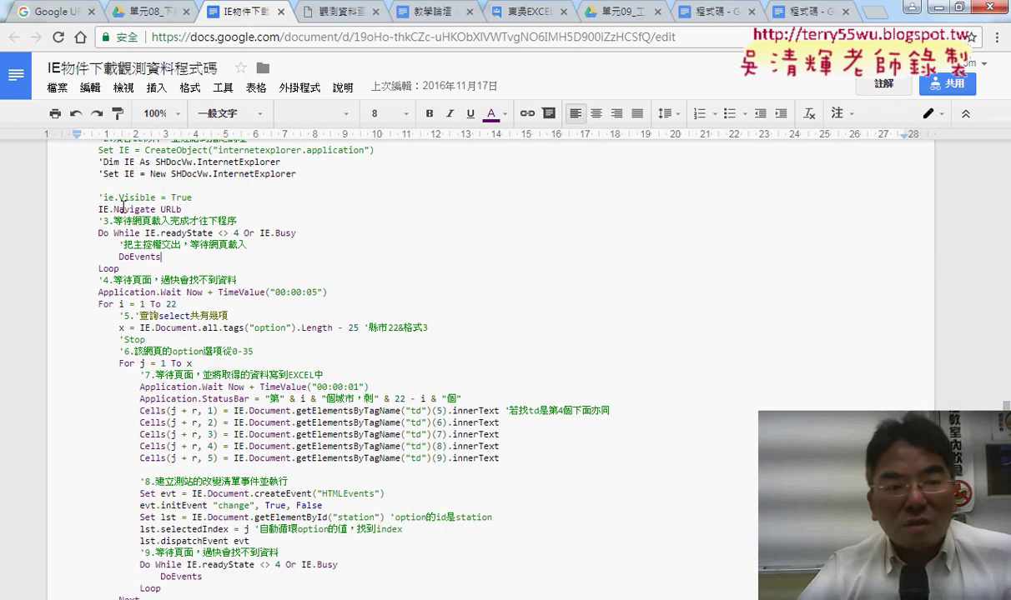
drag(108, 210, 158, 209)
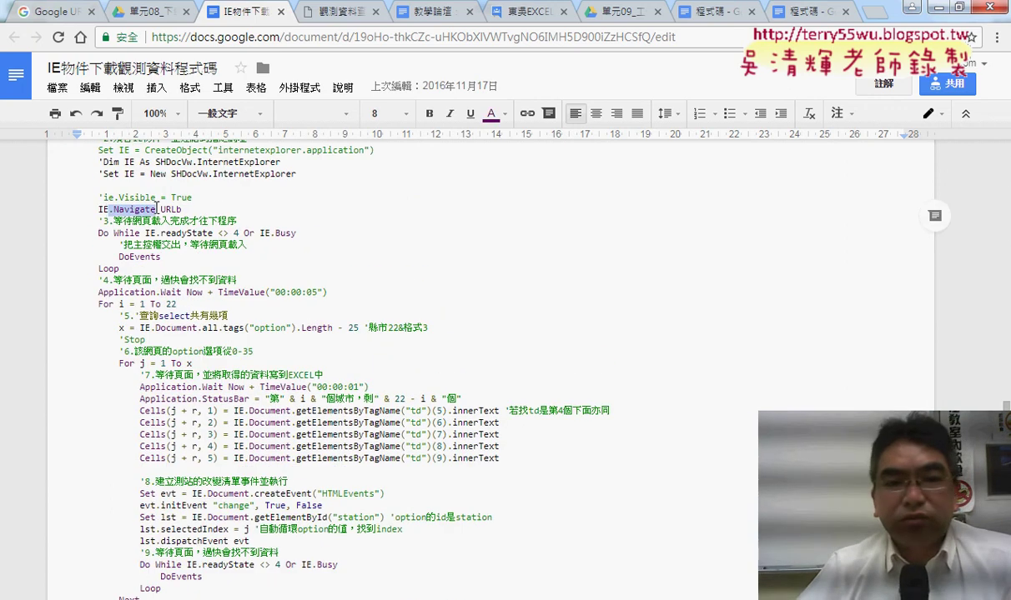
scroll(161, 200, up, 1)
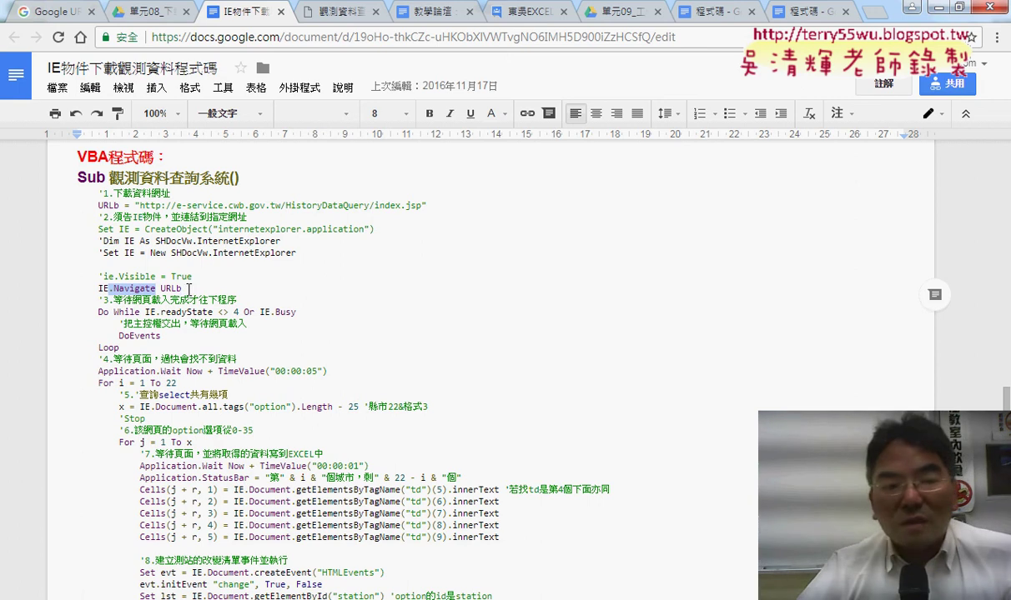
drag(189, 288, 97, 288)
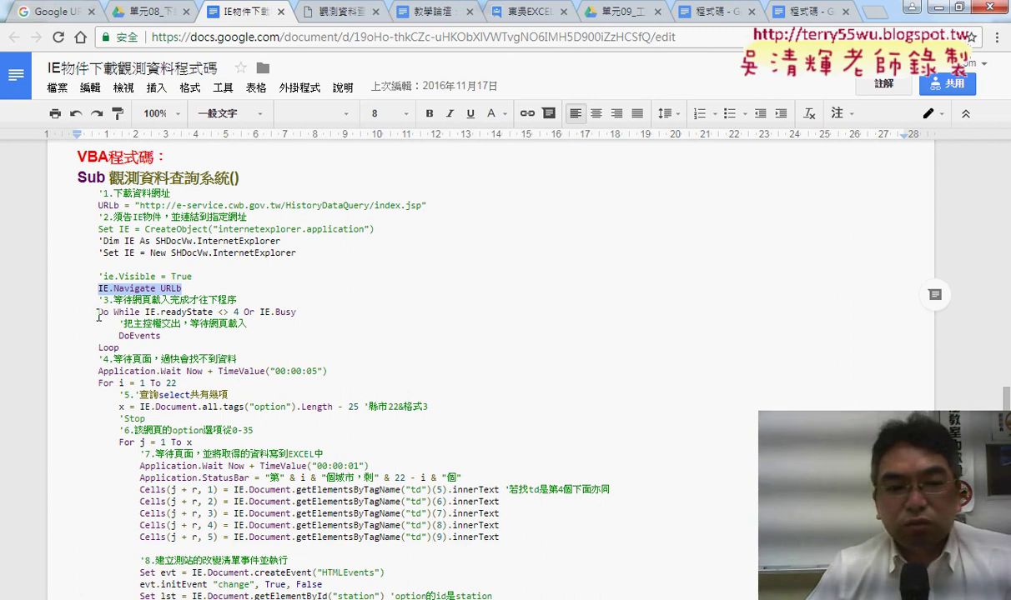
drag(98, 312, 210, 340)
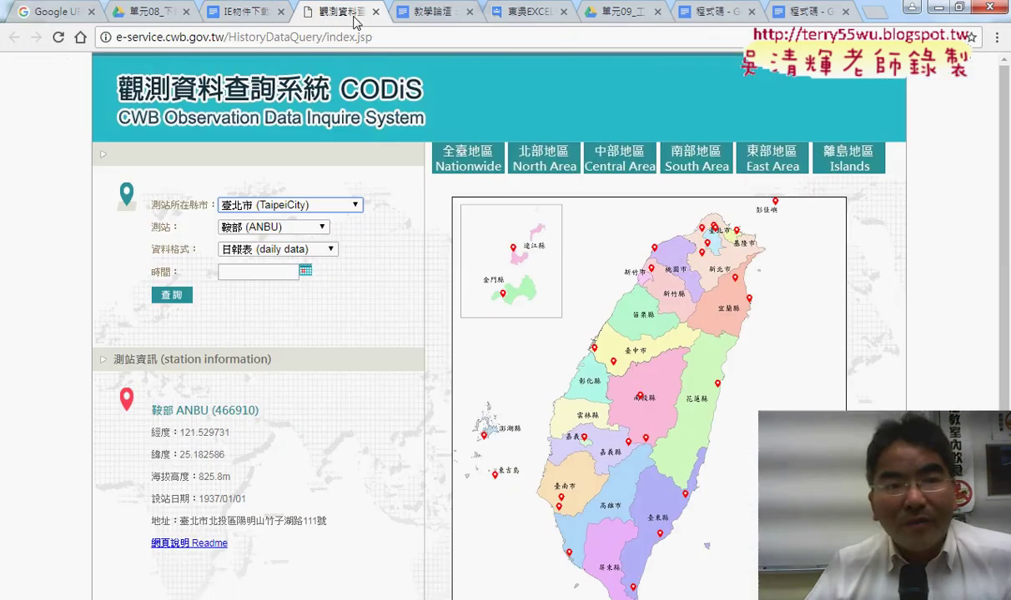
Switch to the CODiS tab and reload the observation data query page
click(338, 12)
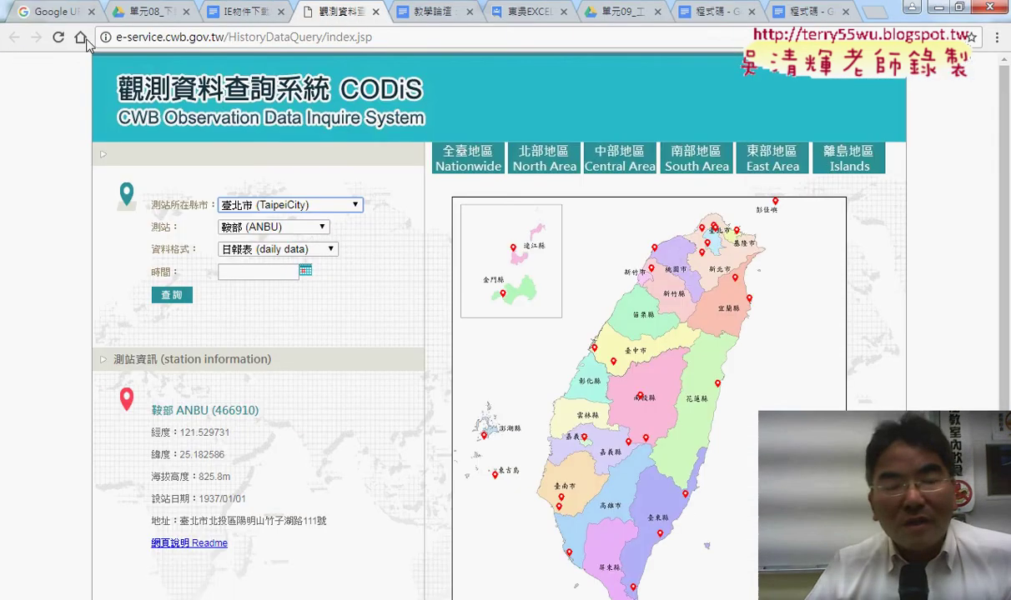
click(58, 37)
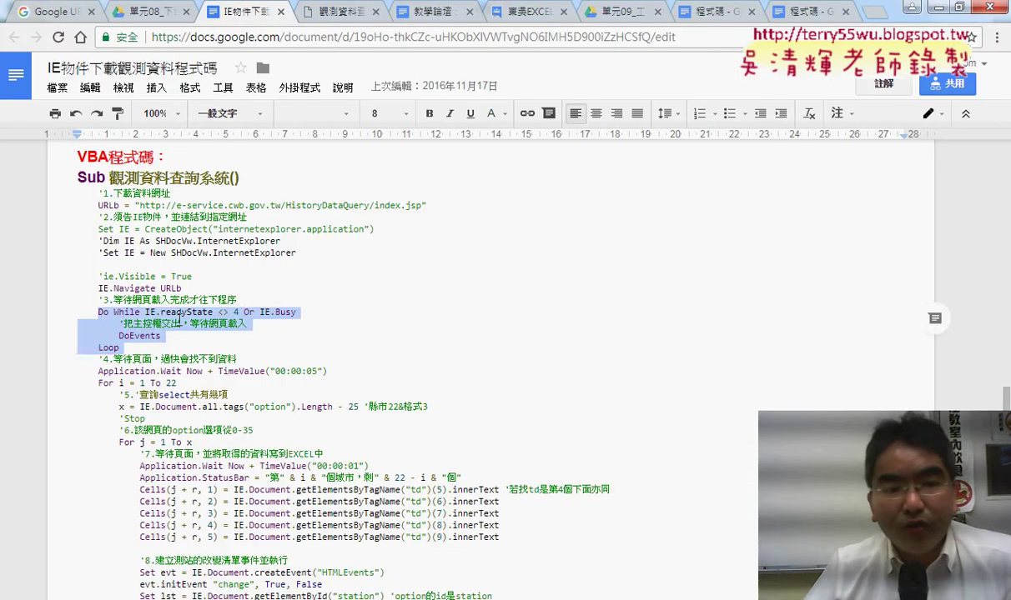
Highlight the IE.readyState <> 4 condition in the Do While wait loop
click(121, 311)
drag(98, 312, 216, 311)
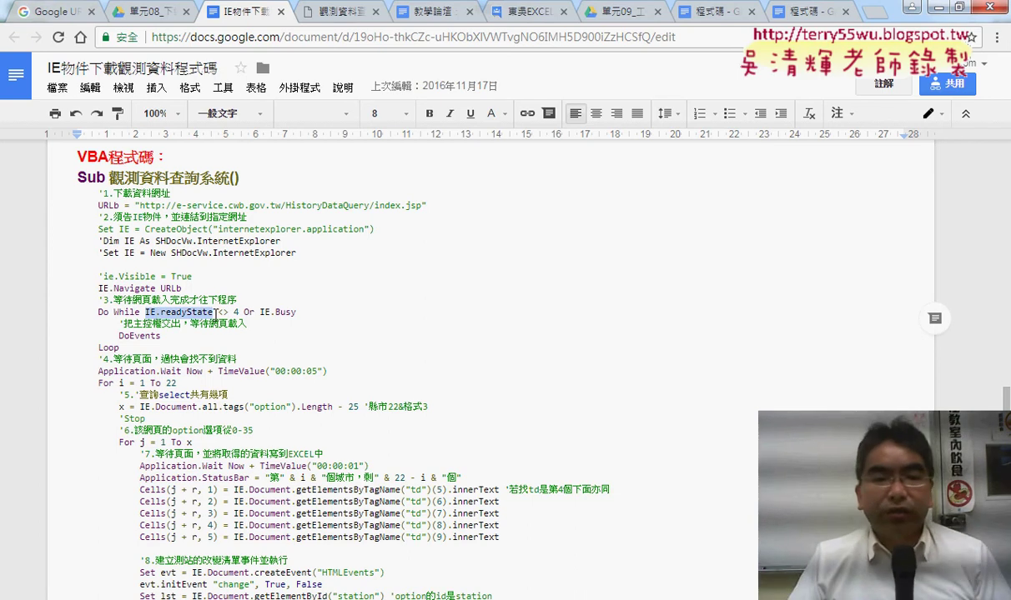
drag(241, 312, 145, 312)
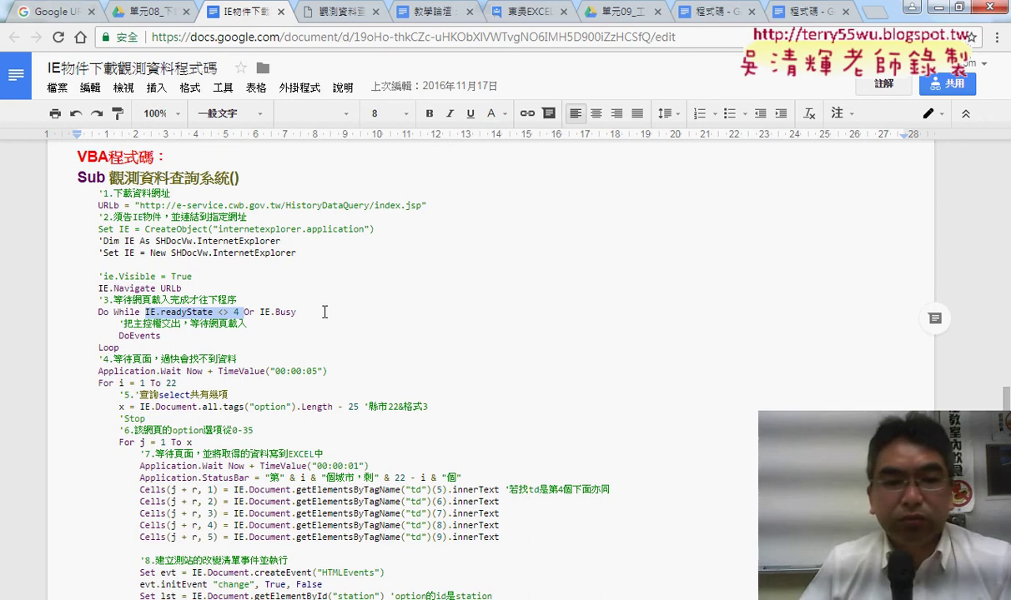
drag(259, 312, 295, 313)
drag(145, 312, 239, 312)
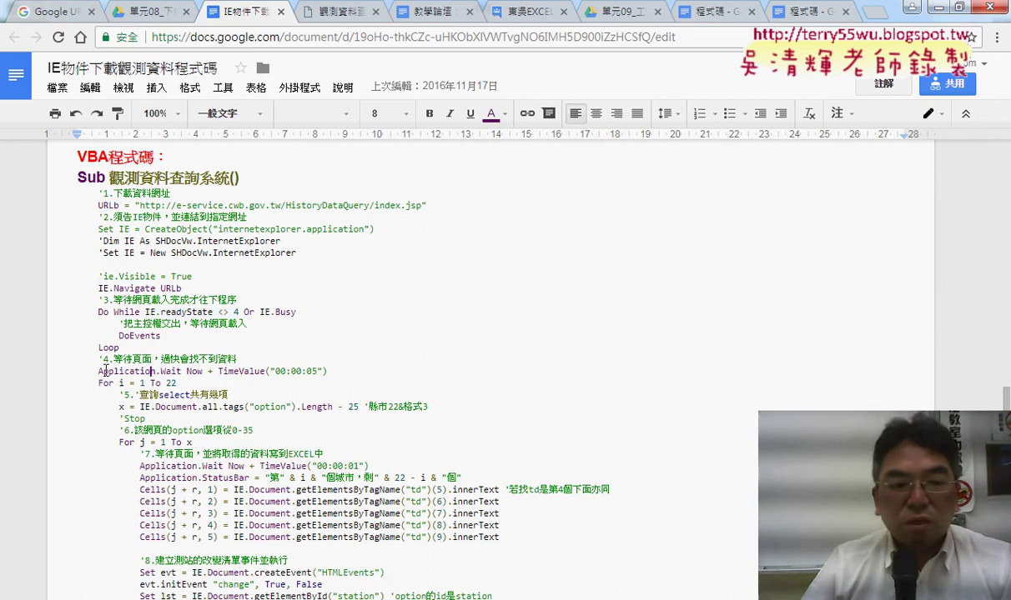
Highlight the Application.Wait line and its TimeValue("00:00:05") five-second argument
drag(98, 371, 157, 371)
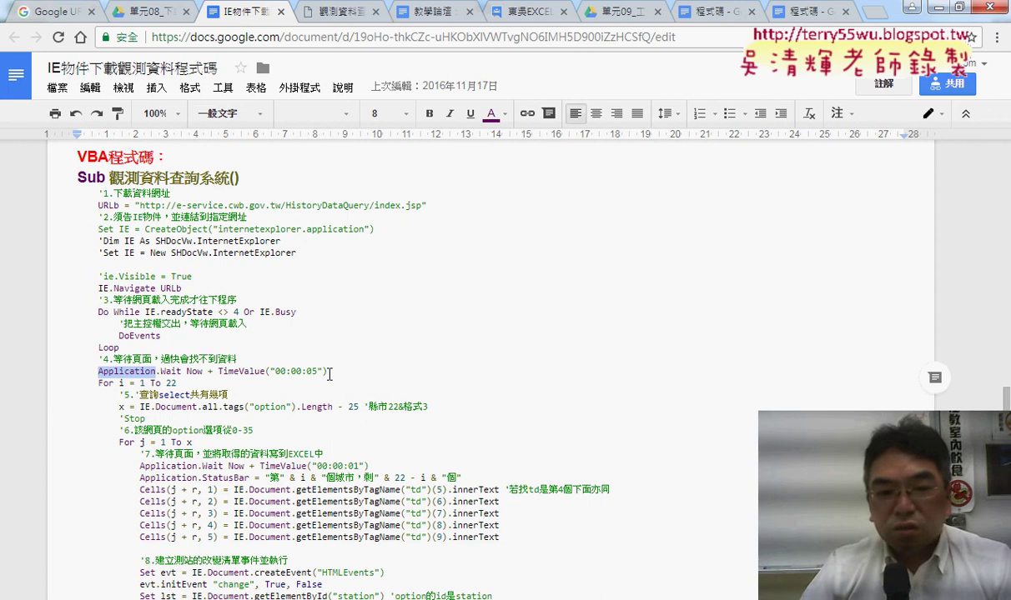
drag(327, 371, 218, 372)
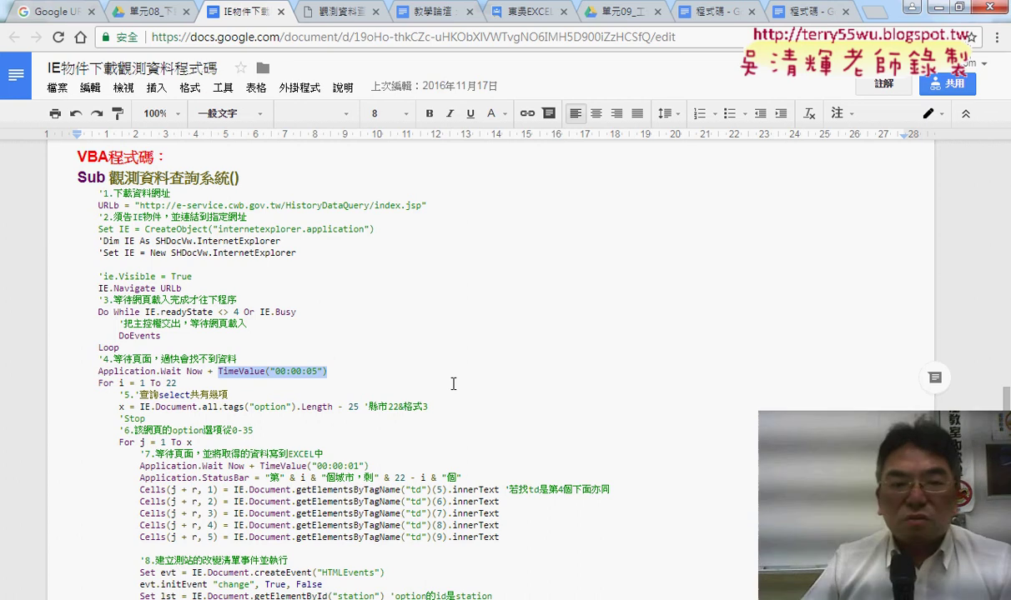
mouse_move(98, 371)
mouse_down()
mouse_move(289, 359)
mouse_move(334, 372)
mouse_up()
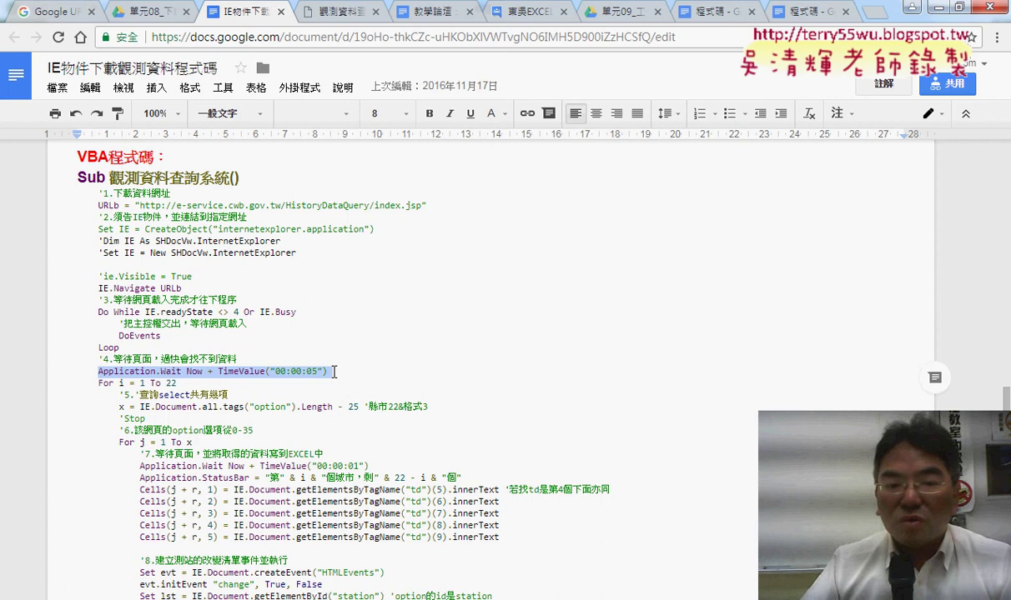
click(314, 371)
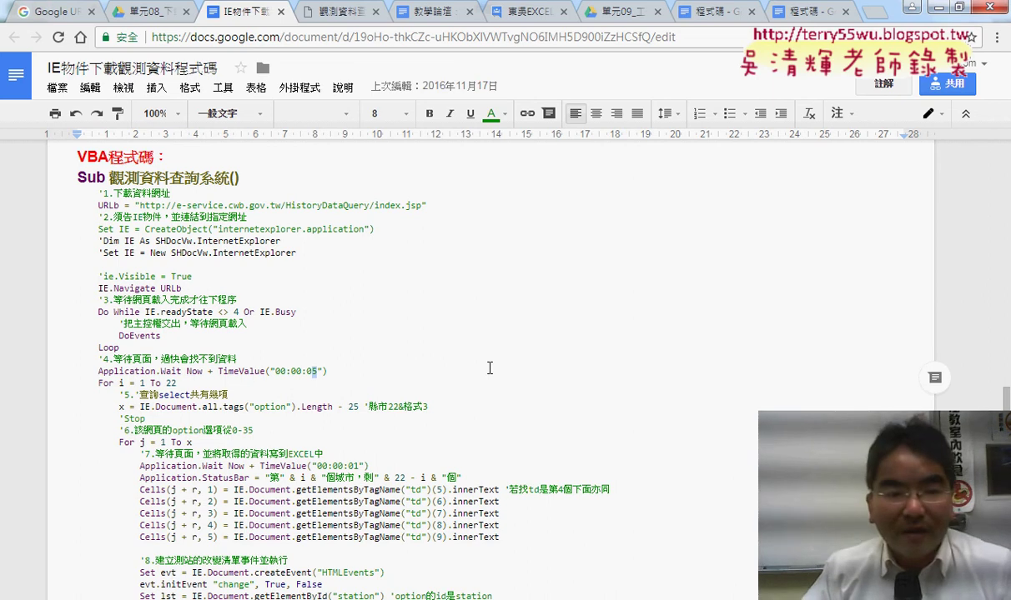
Highlight IE.Document.getElementsByTagName on the first Cells line, then return to the CODiS query page
scroll(489, 368, down, 2)
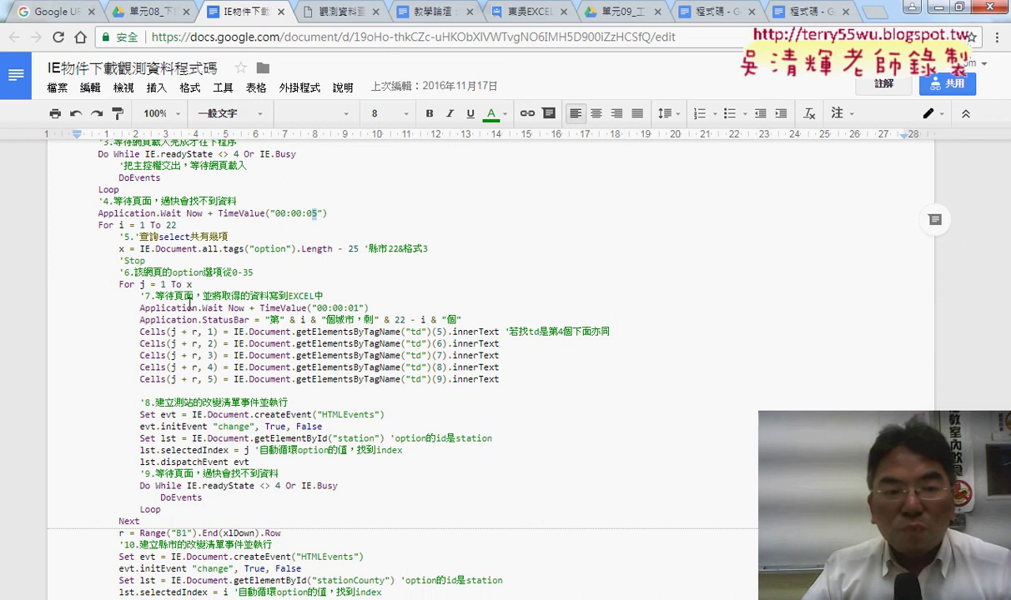
drag(235, 332, 402, 332)
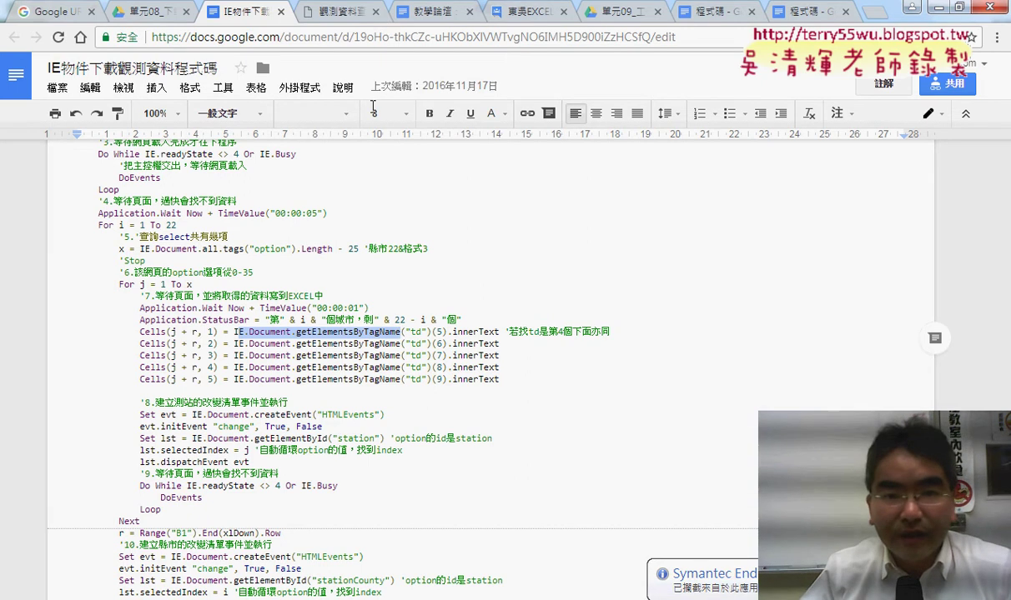
click(332, 13)
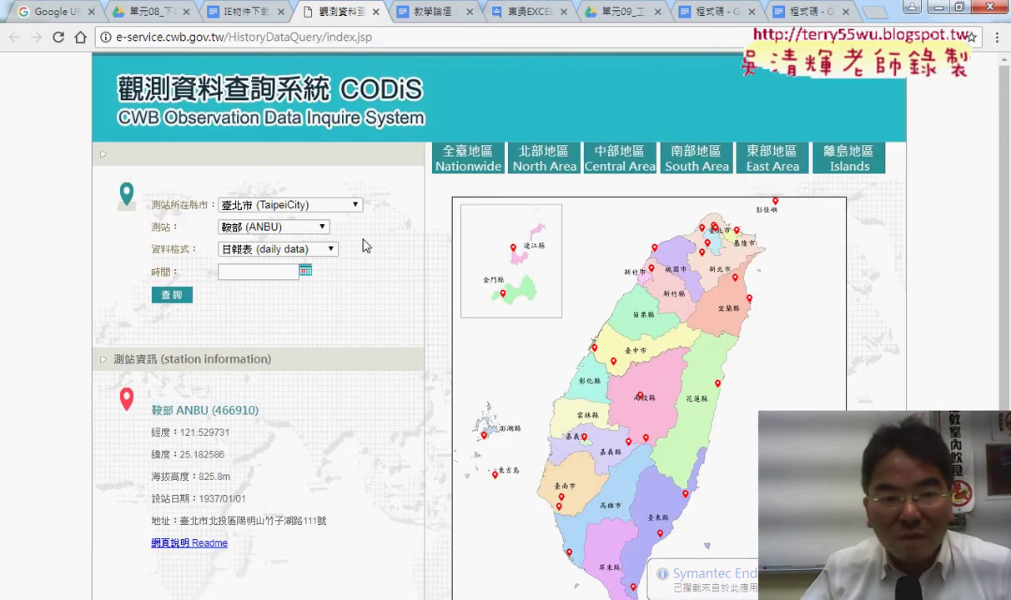
Inspect the 臺北市 county dropdown to show its select element with id stationCounty, then return to the code
drag(205, 201, 384, 202)
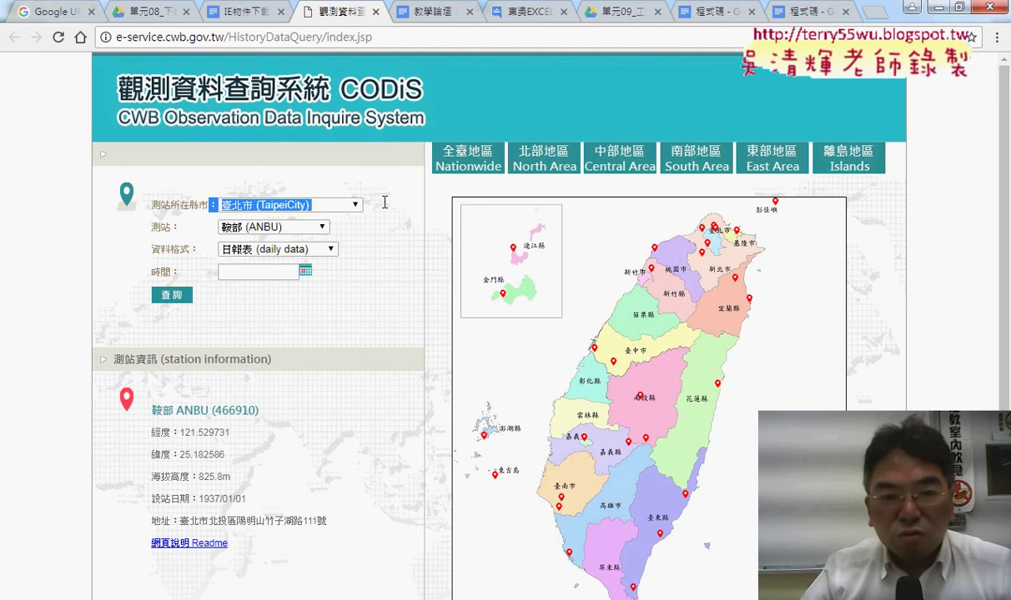
right_click(276, 198)
click(336, 287)
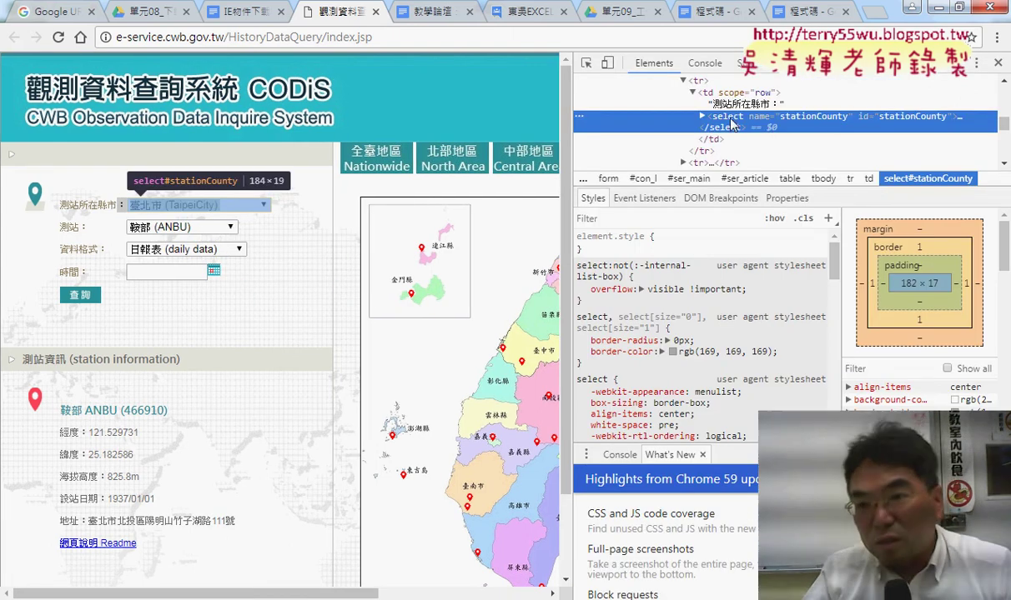
double_click(907, 121)
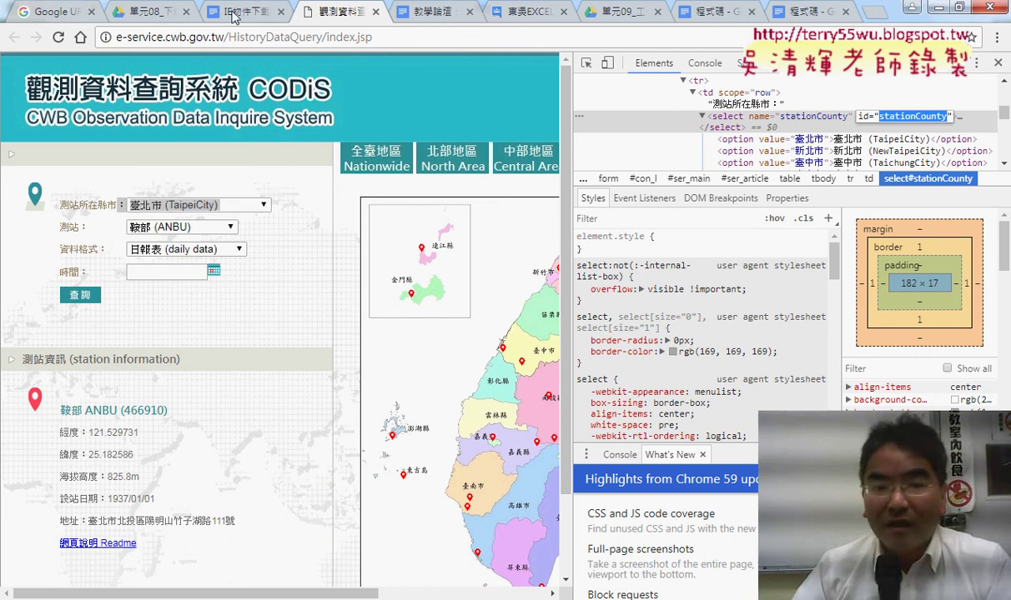
click(224, 13)
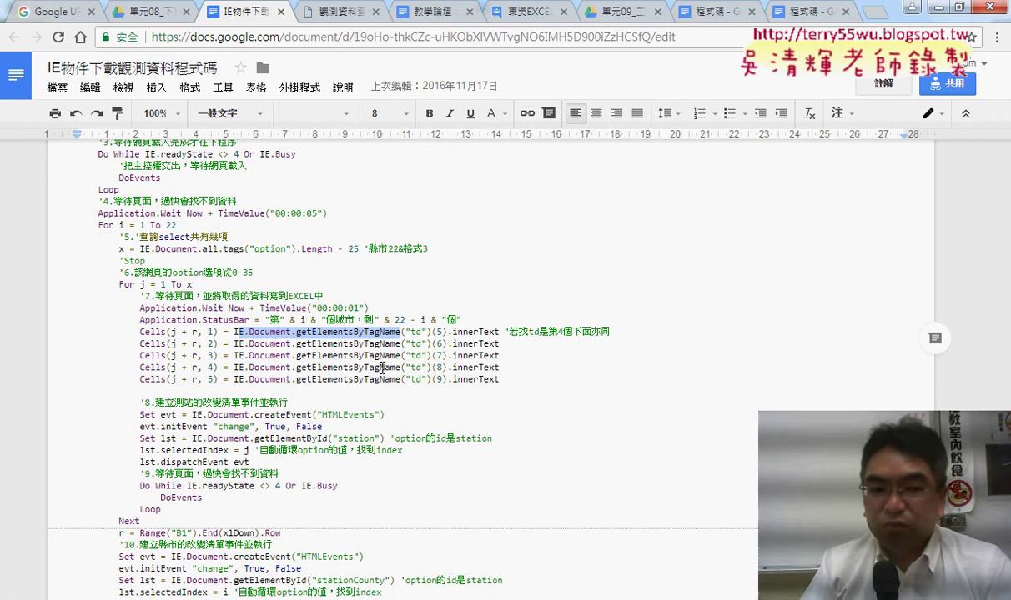
Highlight the getElementsByTagName("td") call on the Cells line, then go back to the CODiS page
scroll(413, 421, down, 1)
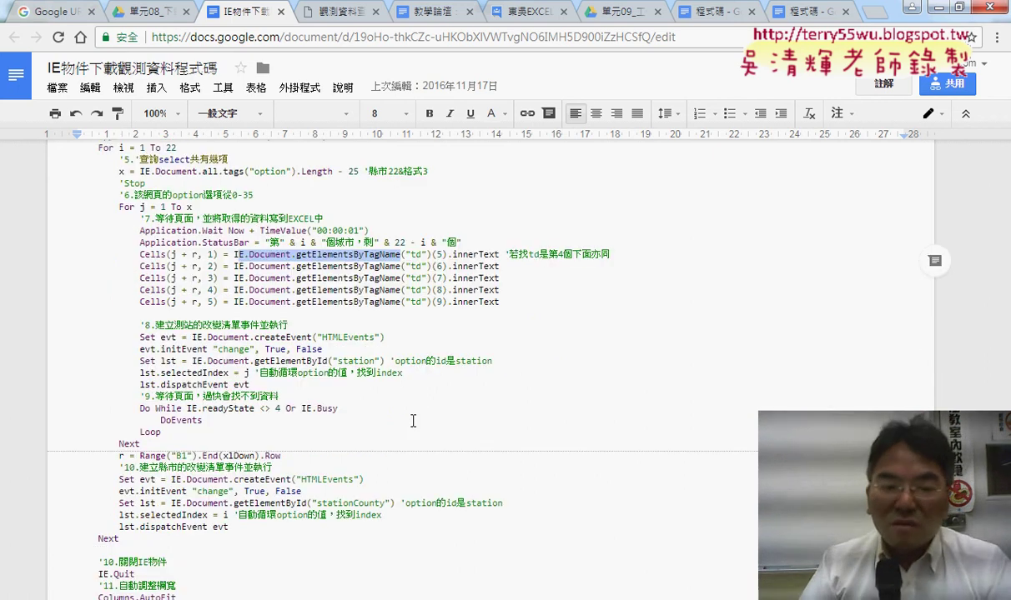
scroll(413, 421, down, 1)
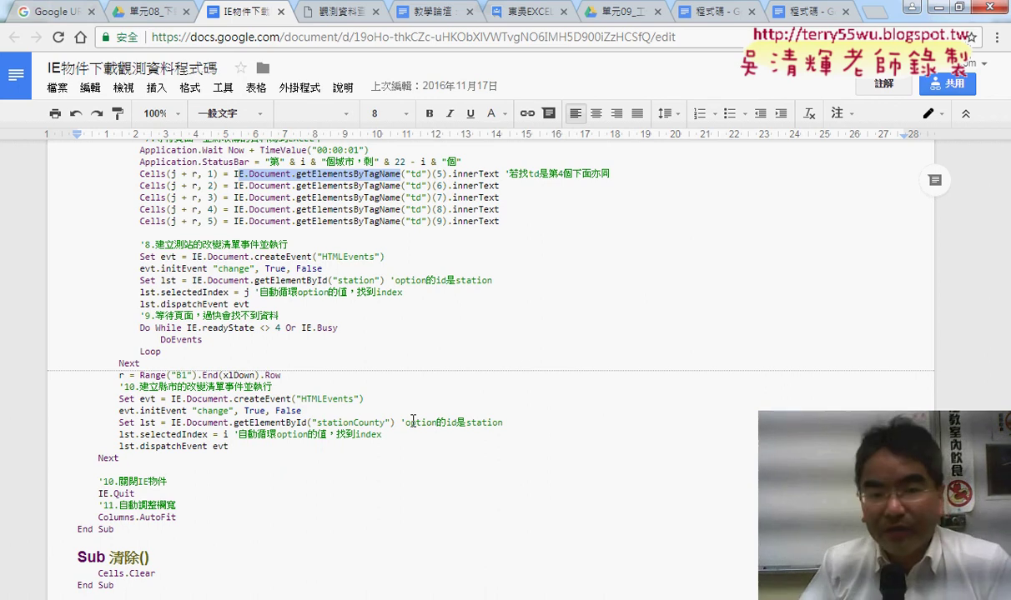
scroll(358, 365, up, 1)
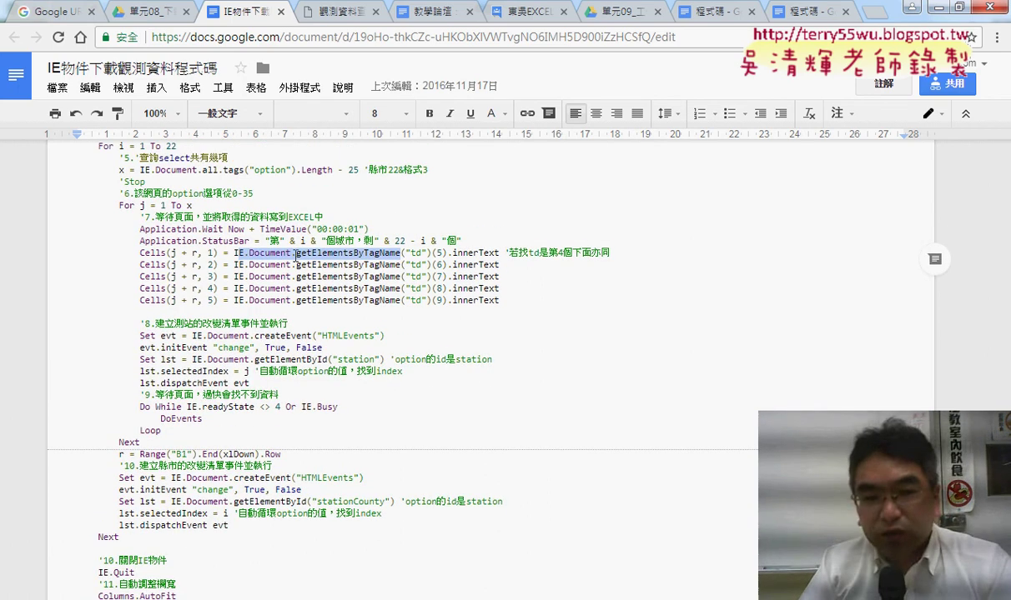
click(464, 253)
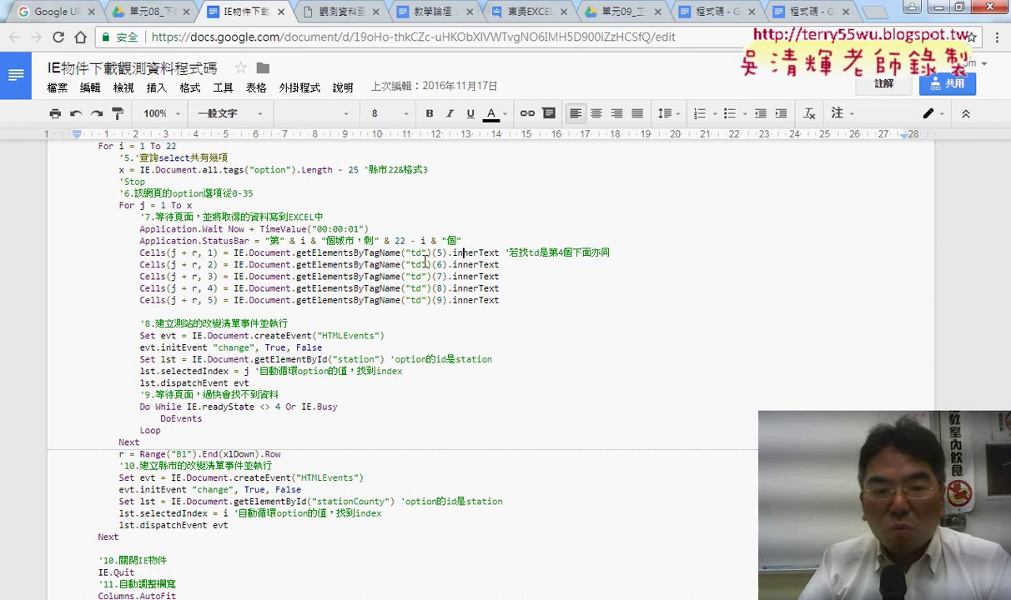
drag(296, 253, 427, 253)
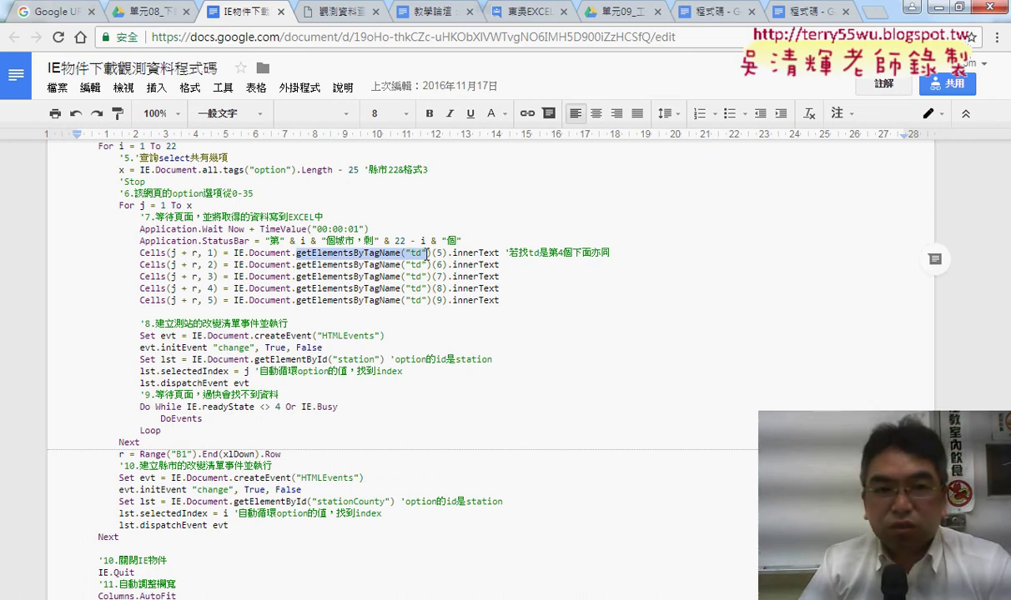
click(333, 13)
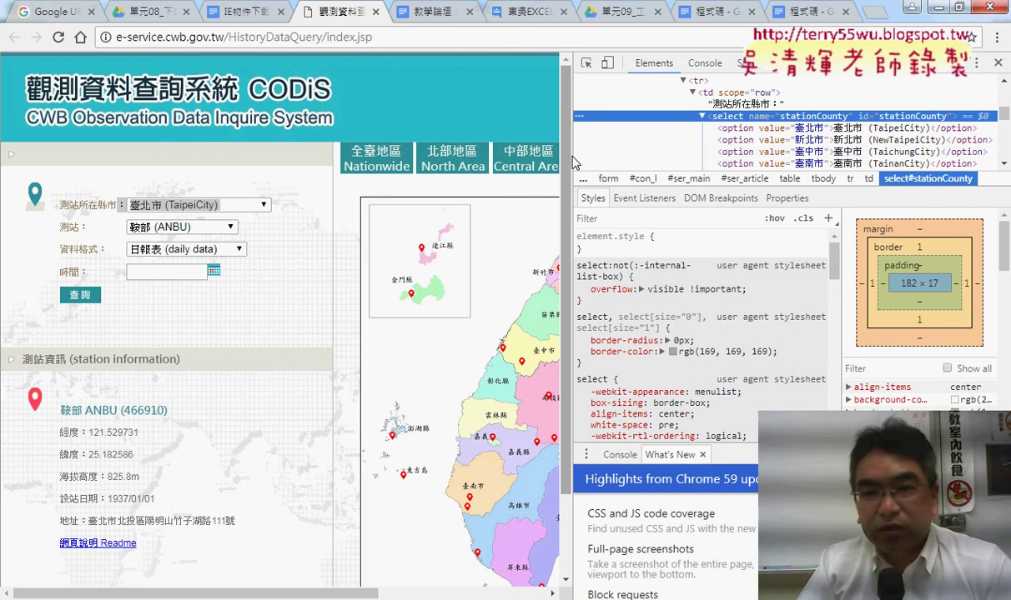
Widen the element inspector and select the <table> node holding the station query form
drag(573, 162, 302, 160)
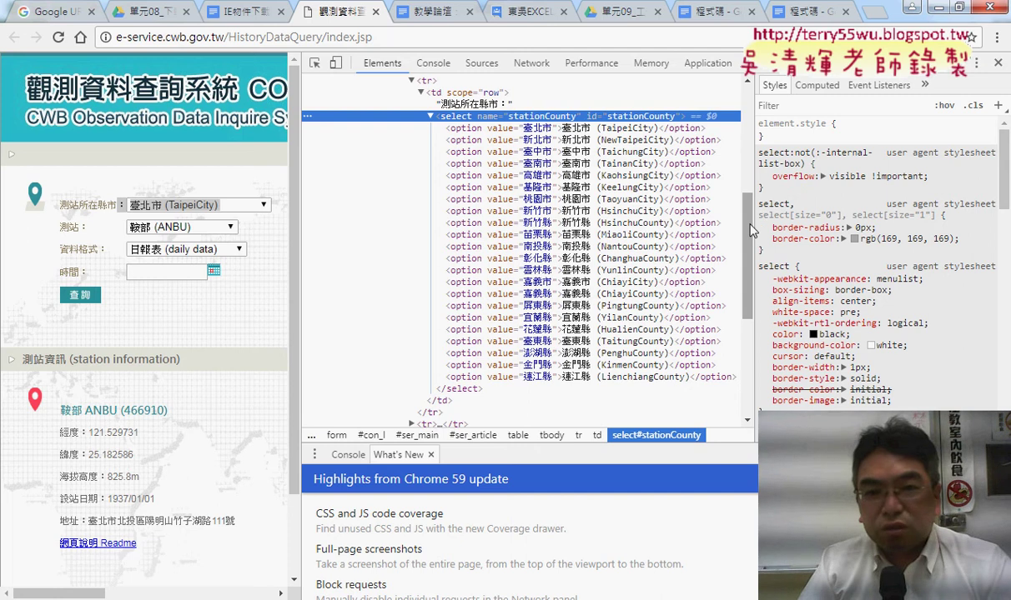
drag(749, 229, 749, 204)
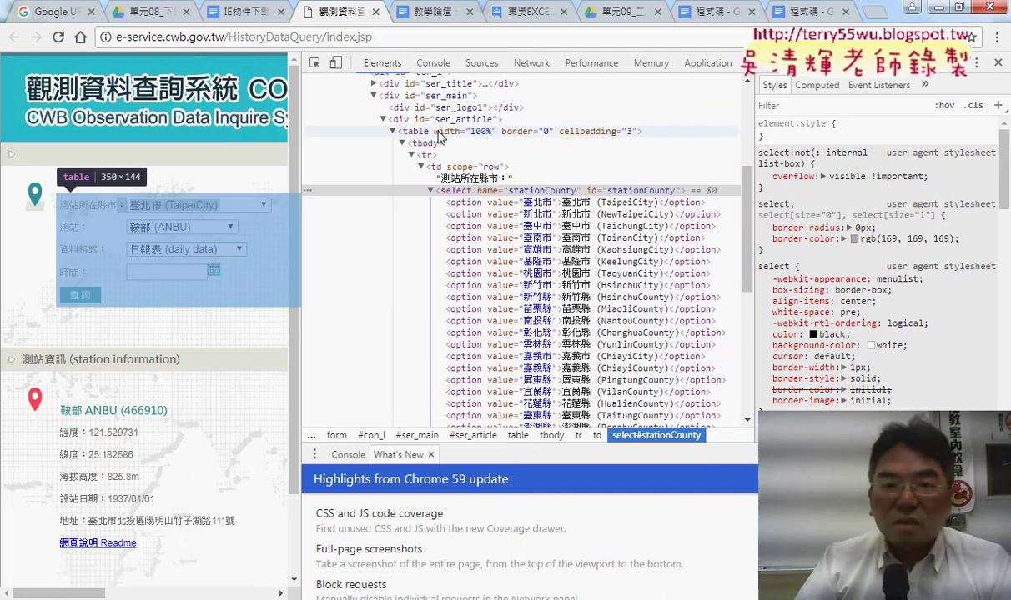
click(440, 135)
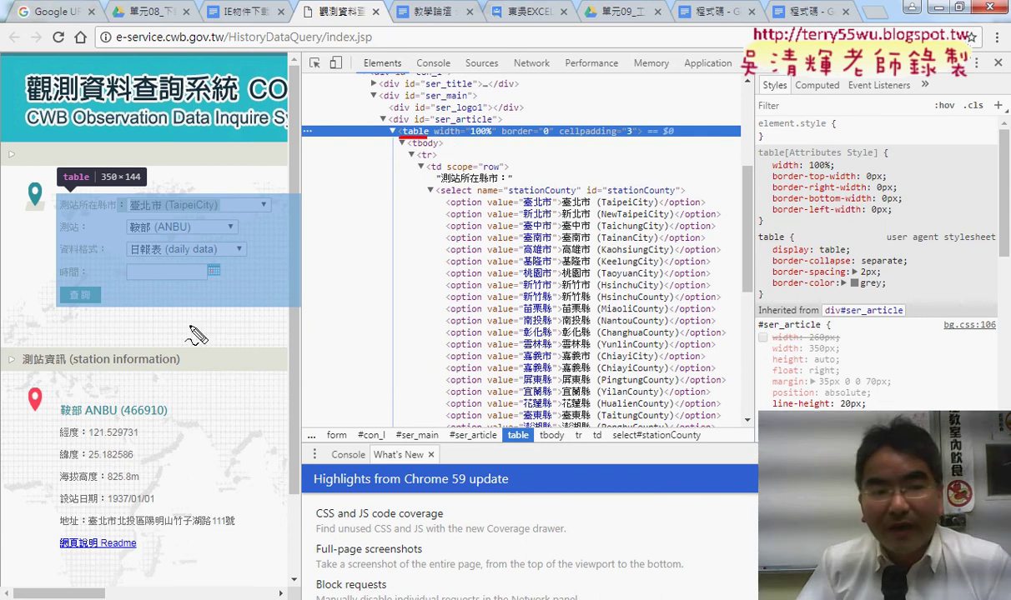
Mark the query form, its tr row tag and td cell tag in red, then clear the drawings
mouse_move(242, 321)
mouse_down()
mouse_move(25, 190)
mouse_move(305, 176)
mouse_move(305, 248)
mouse_move(188, 305)
mouse_up()
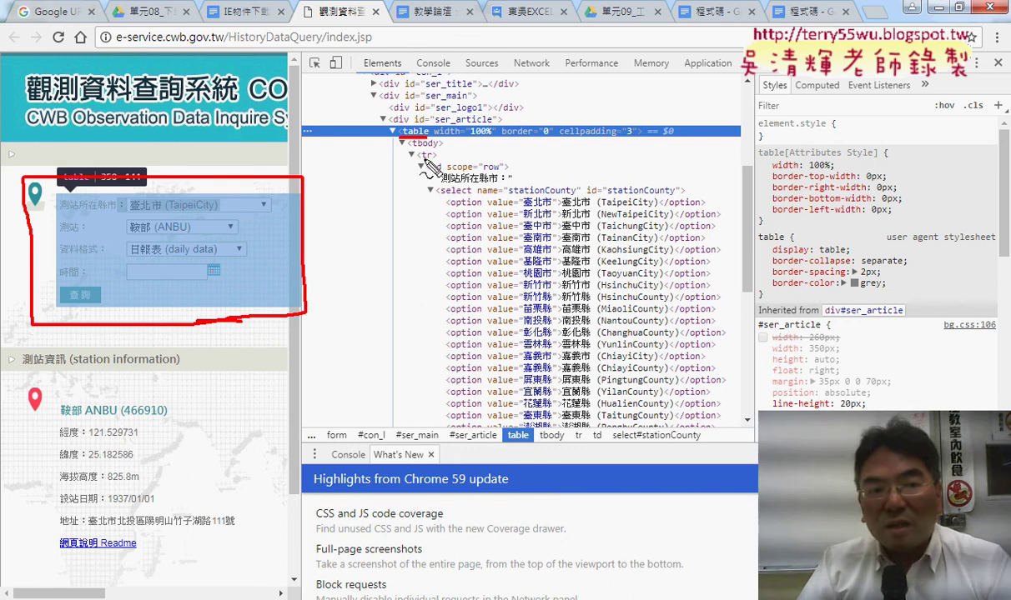
drag(420, 159, 436, 162)
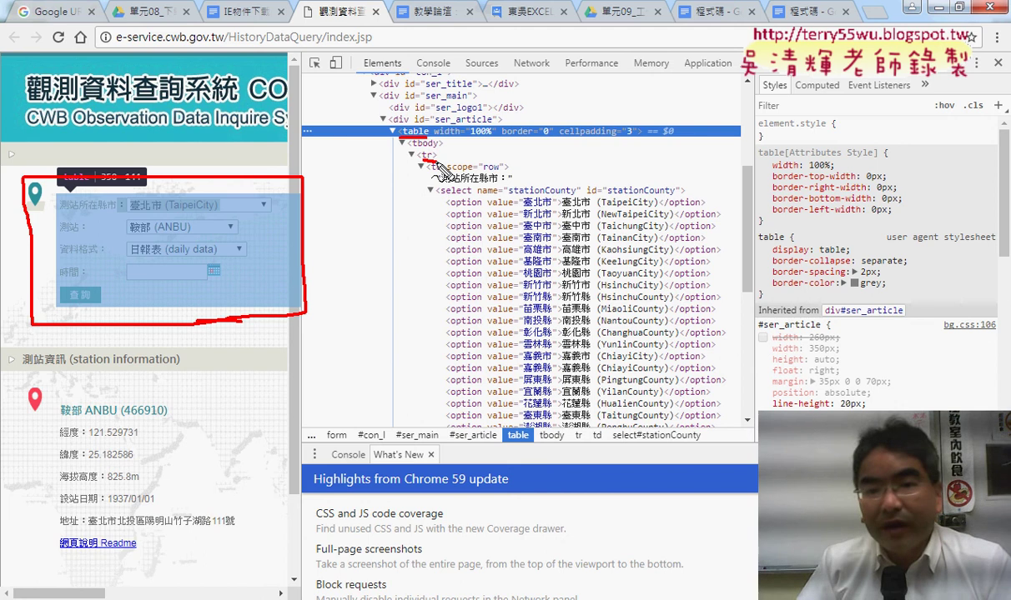
drag(428, 166, 442, 166)
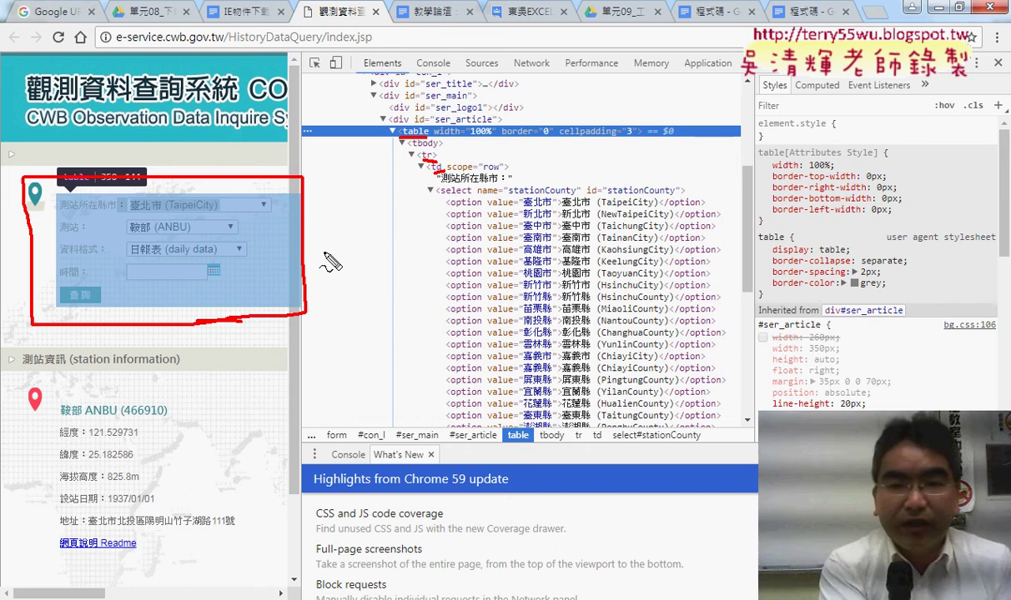
key(Escape)
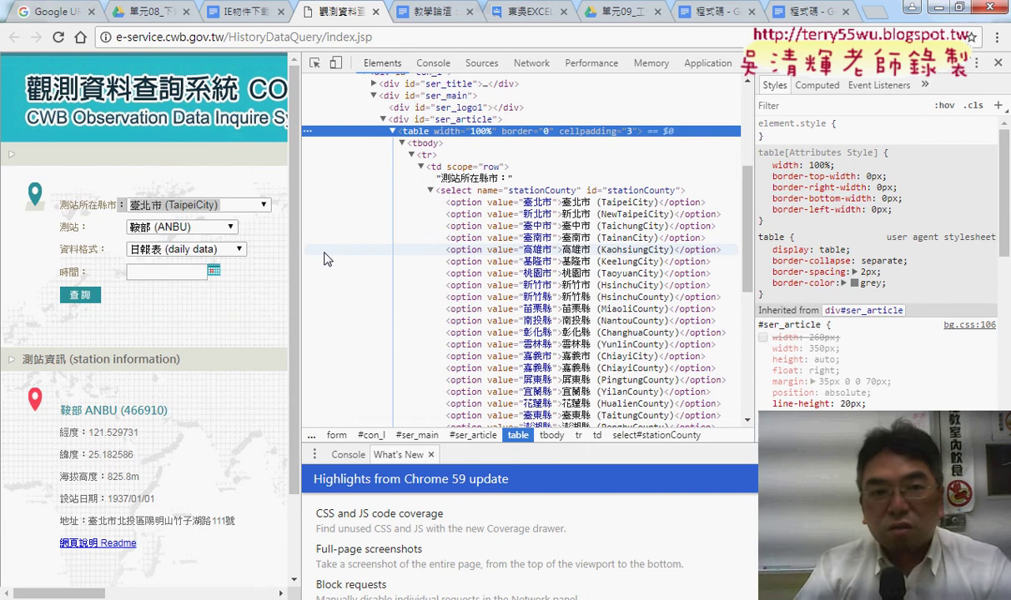
click(219, 12)
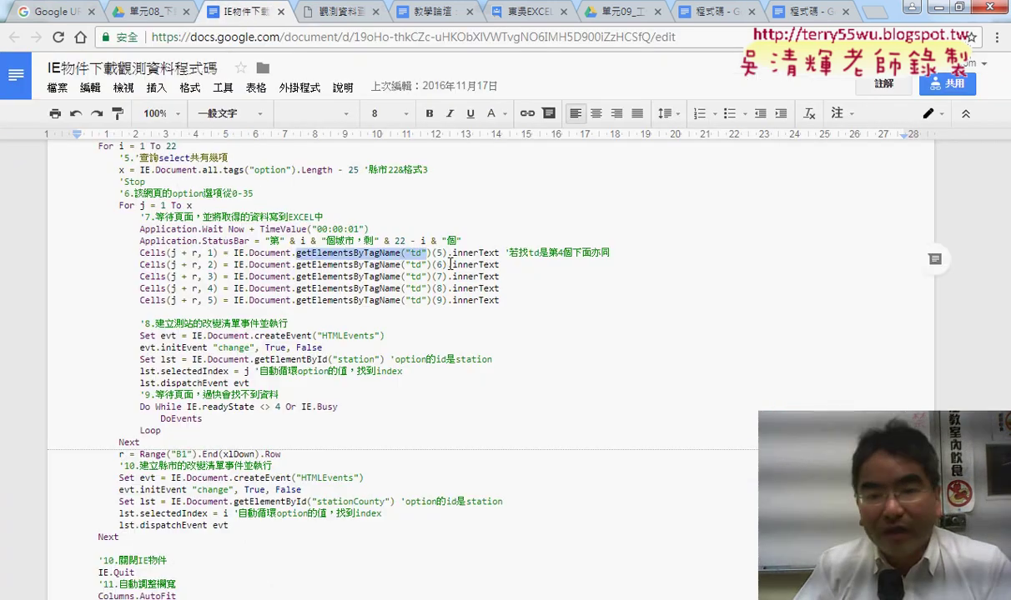
click(451, 265)
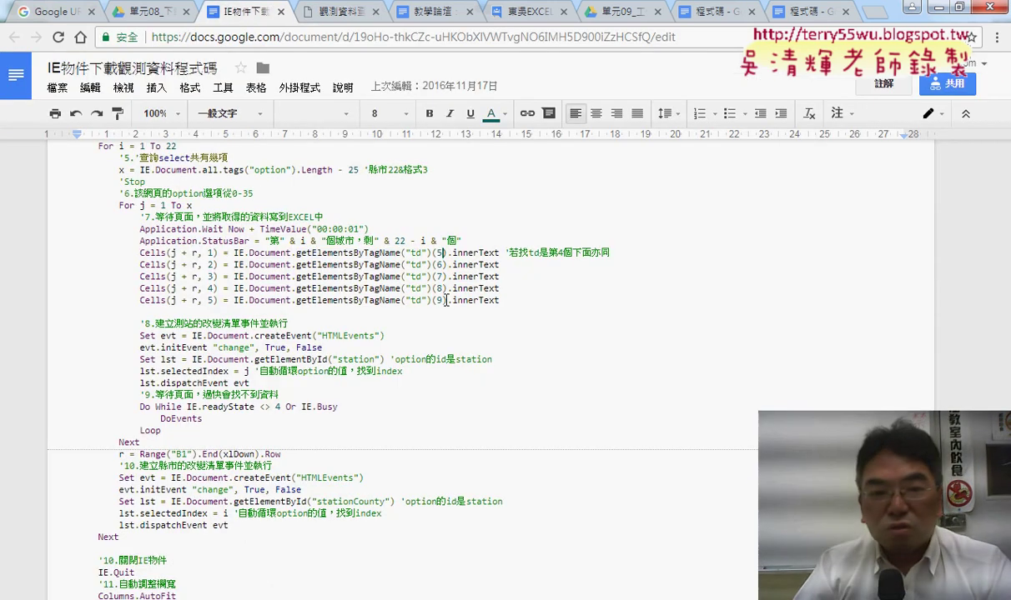
drag(499, 301, 70, 254)
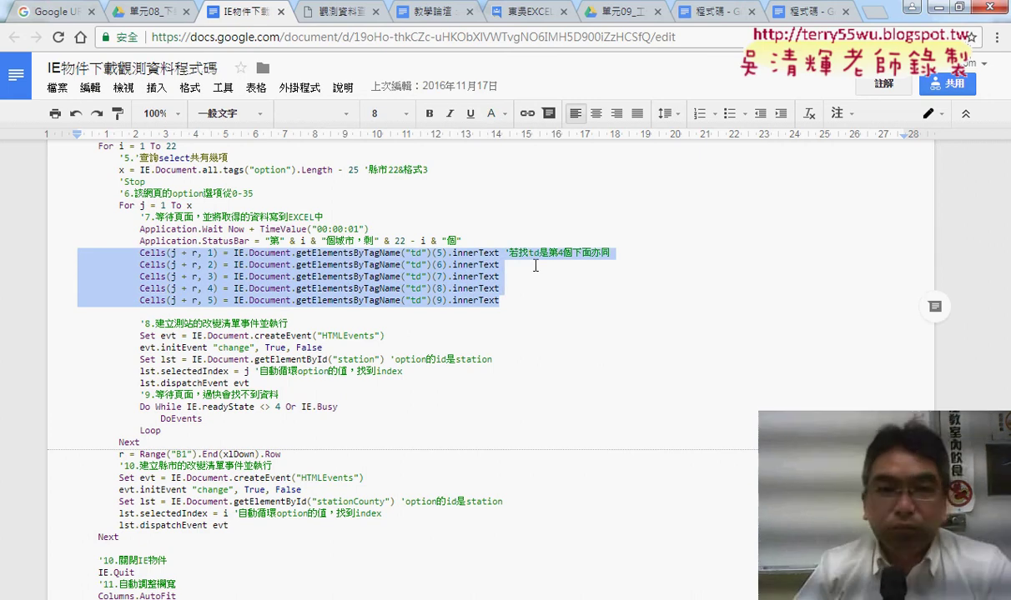
Widen the CODiS page beside DevTools and change the station county to 新北市
click(334, 12)
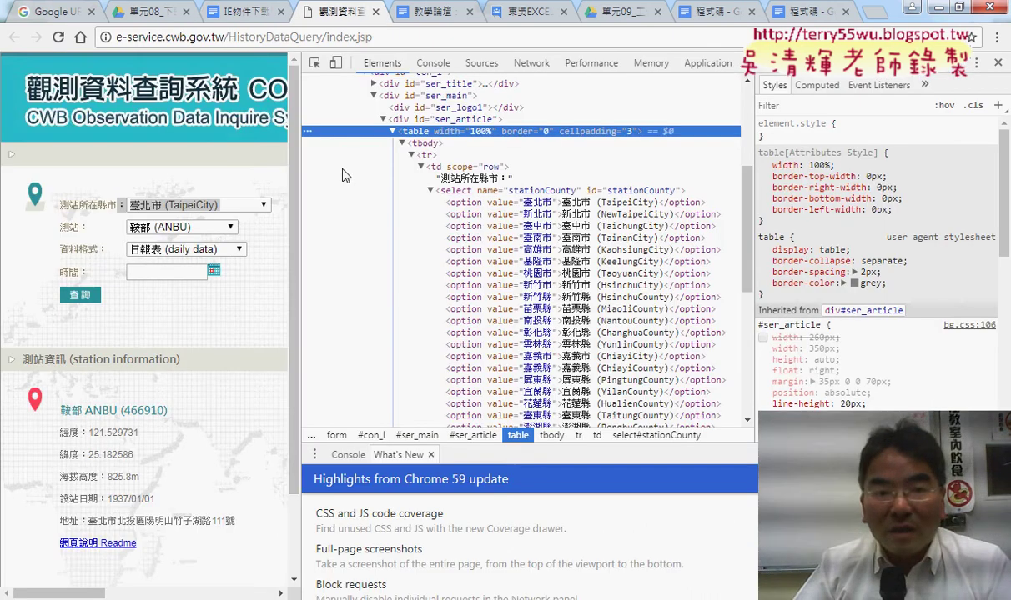
drag(293, 212, 815, 212)
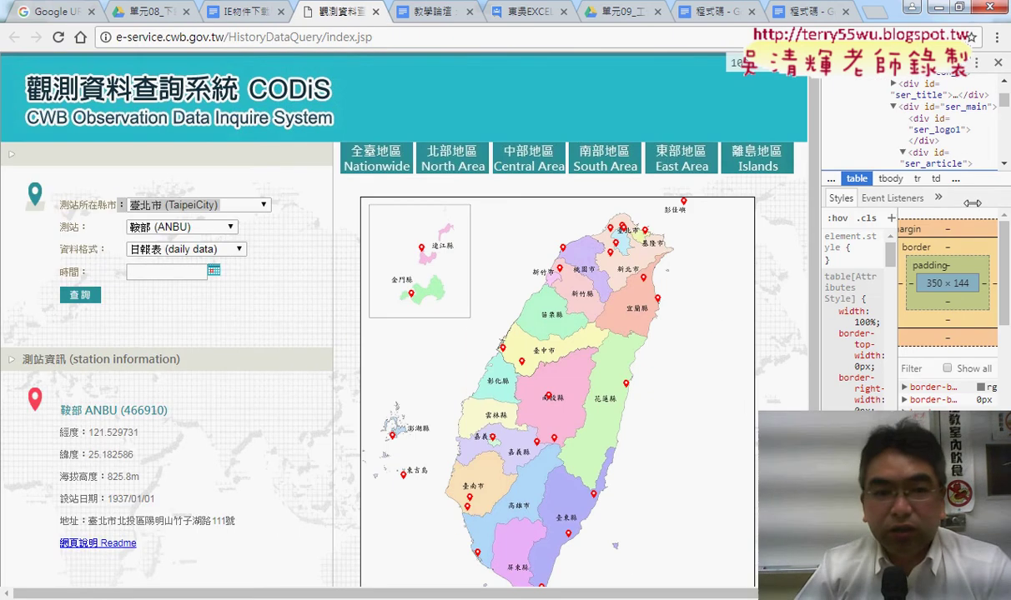
click(266, 205)
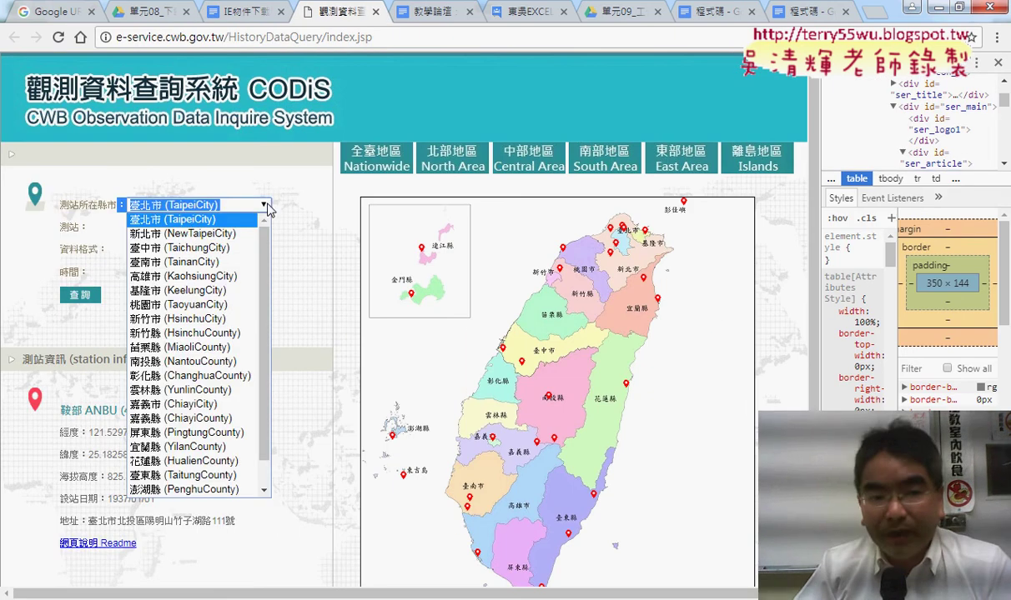
click(180, 214)
click(190, 228)
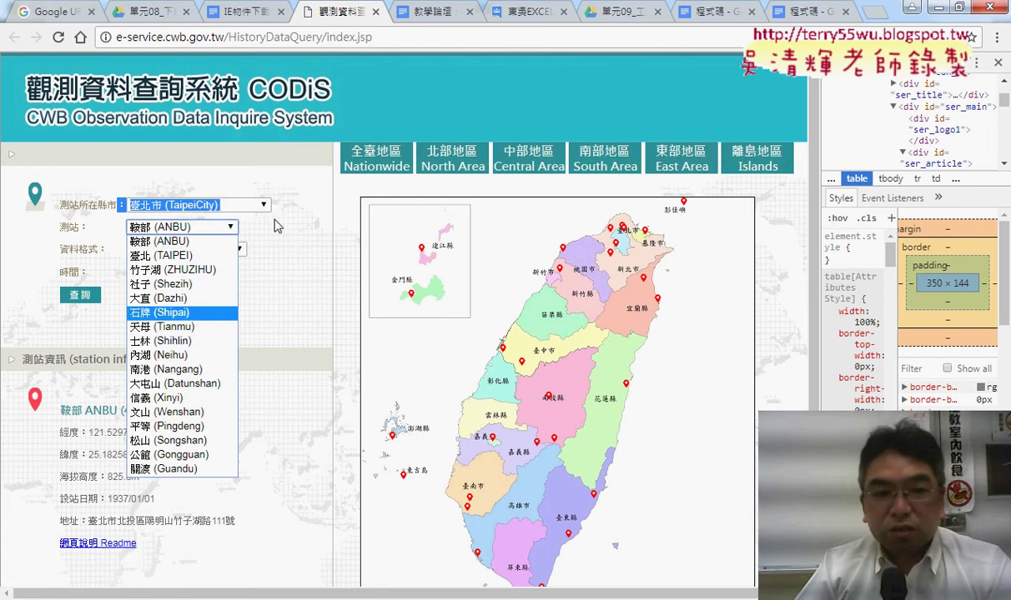
click(200, 205)
click(230, 234)
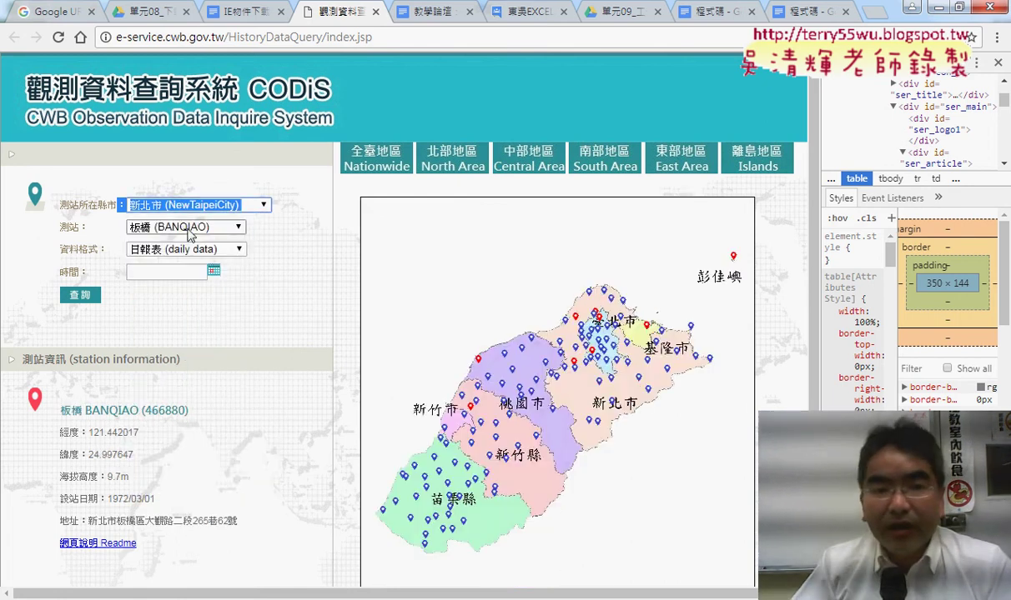
Keep the 板橋 (BANQIAO) station, select its information text, and close the page
click(265, 205)
click(188, 233)
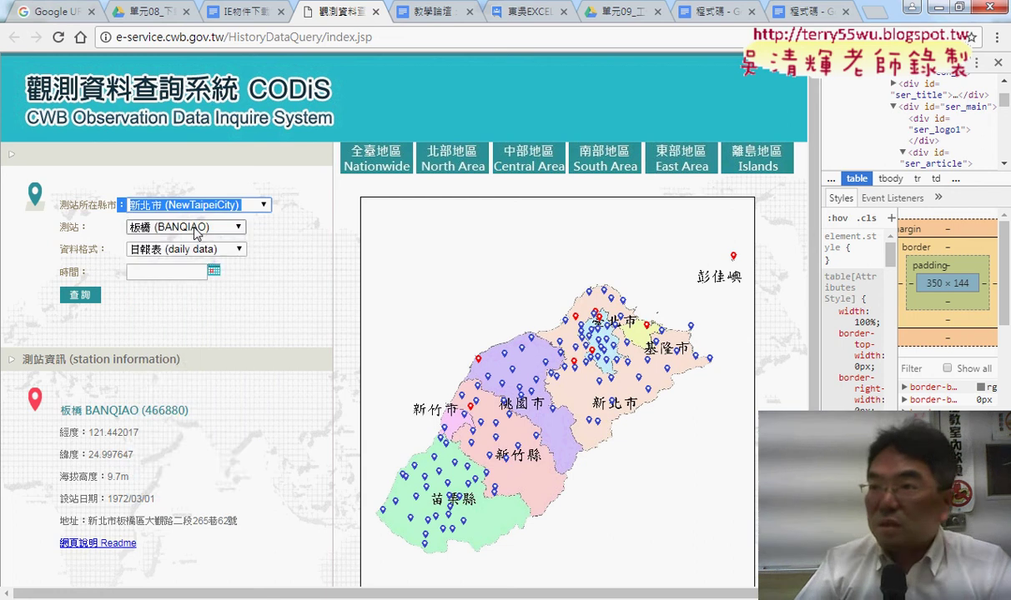
click(192, 226)
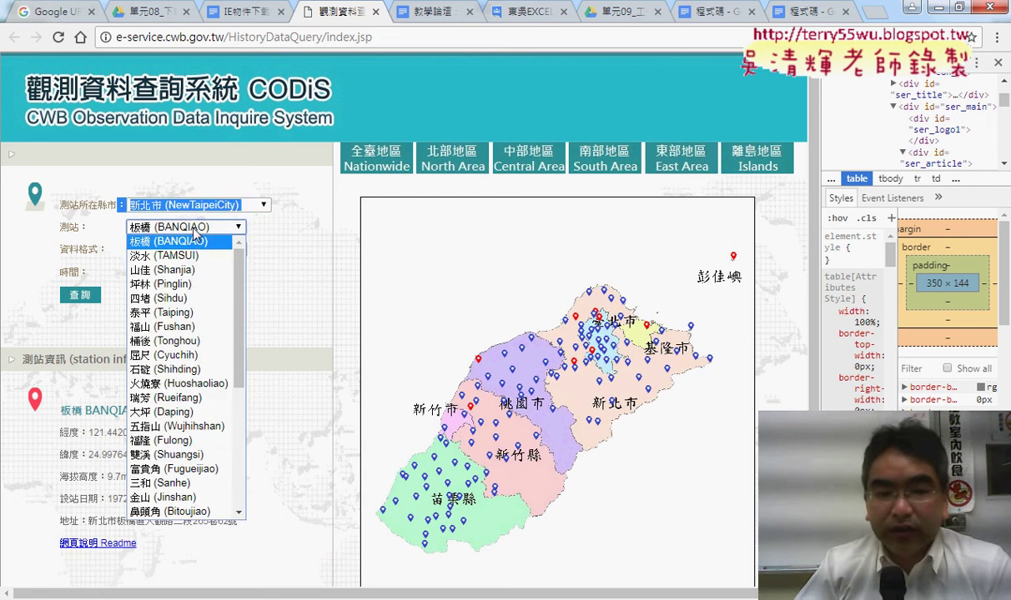
click(194, 235)
drag(240, 521, 60, 412)
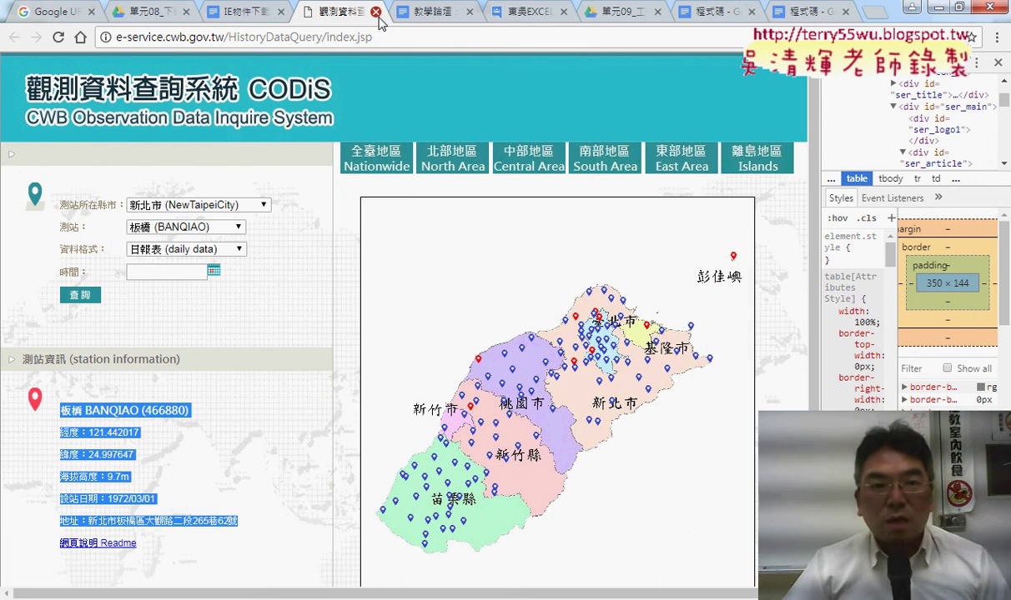
click(377, 12)
Download IE物件下載觀測資料(練習檔).xlsx from the unit 08 folder and open it
click(140, 15)
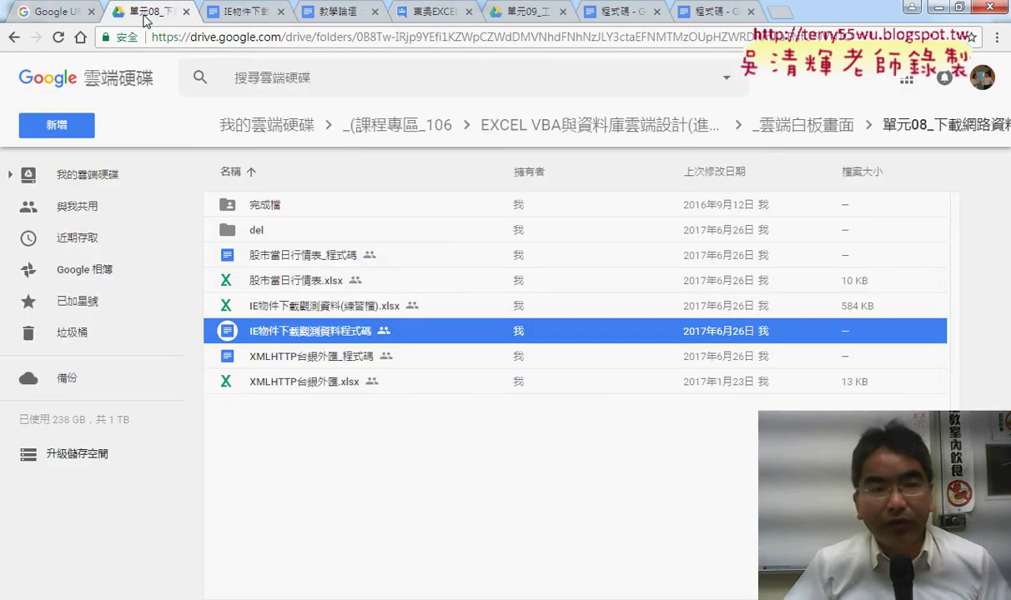
click(344, 307)
right_click(332, 305)
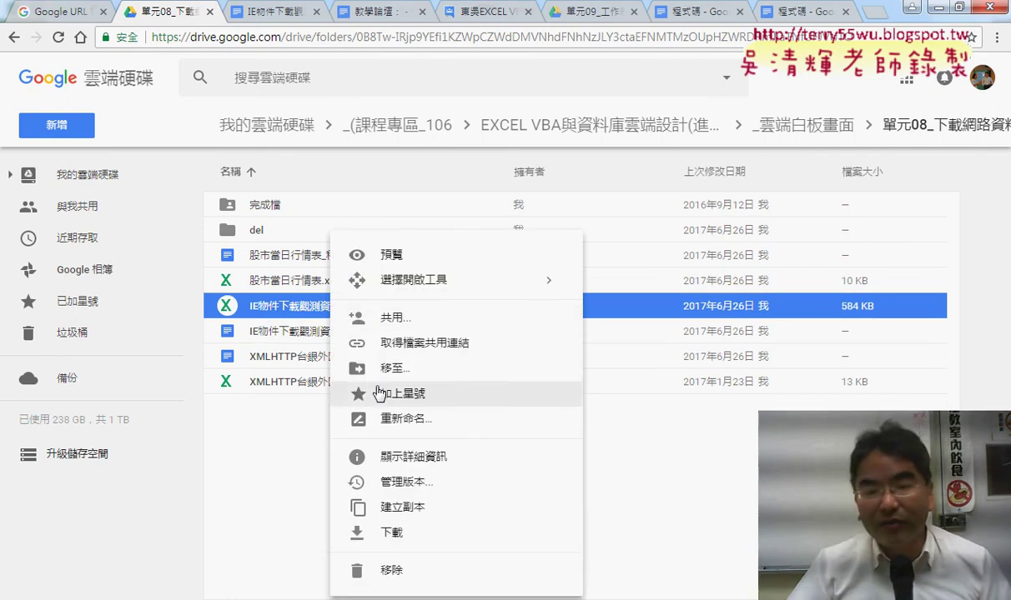
click(424, 532)
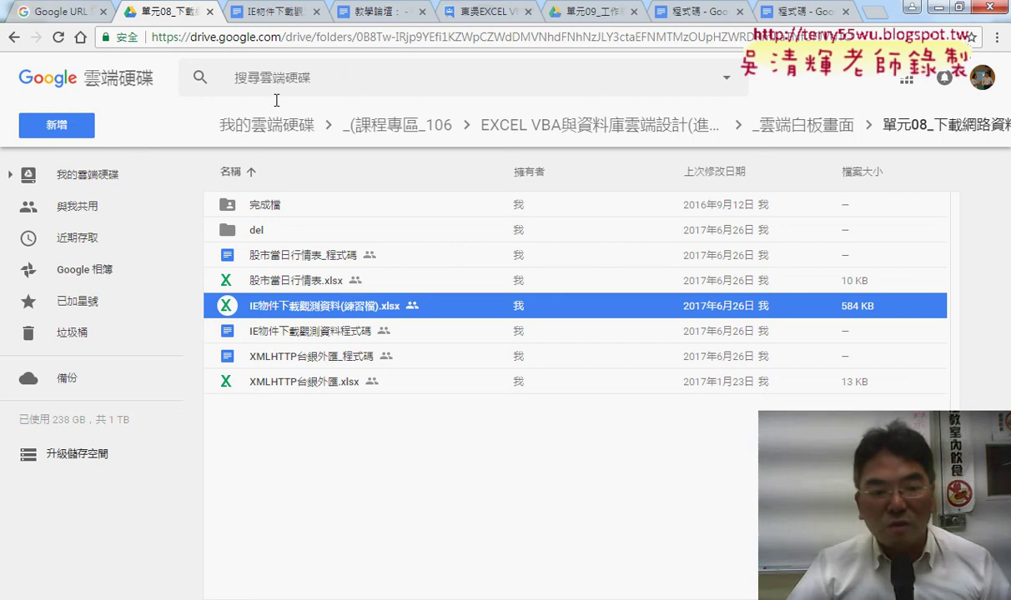
click(164, 582)
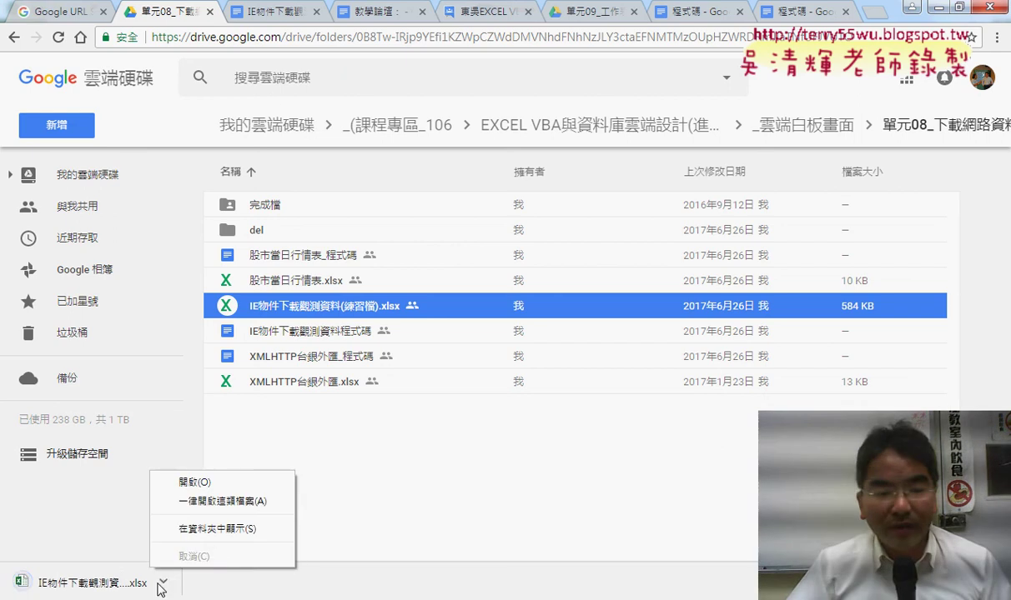
click(213, 562)
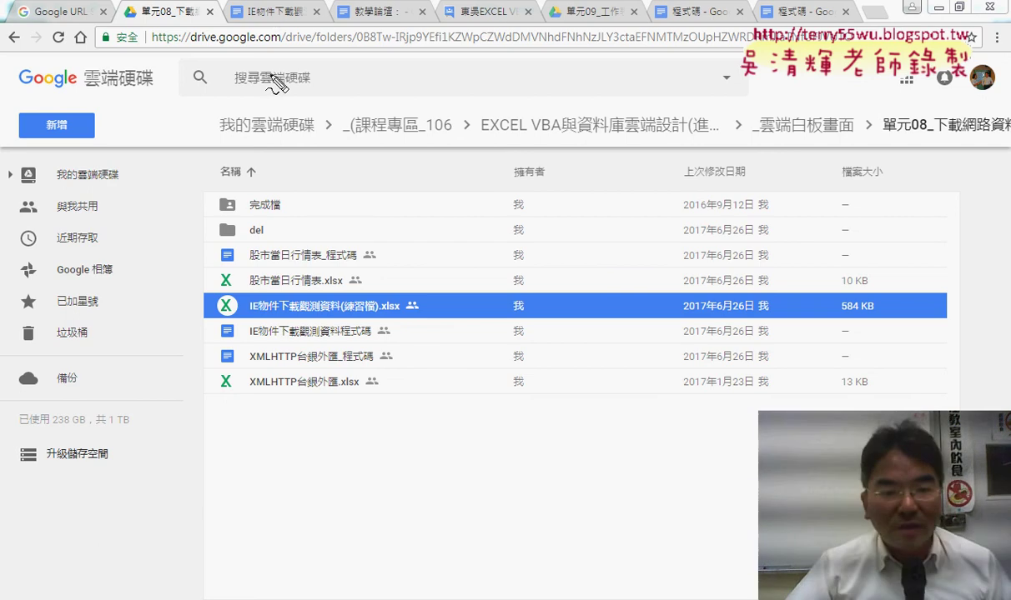
Underline the code document's name, then return to the macro code document at its top
drag(386, 339, 305, 344)
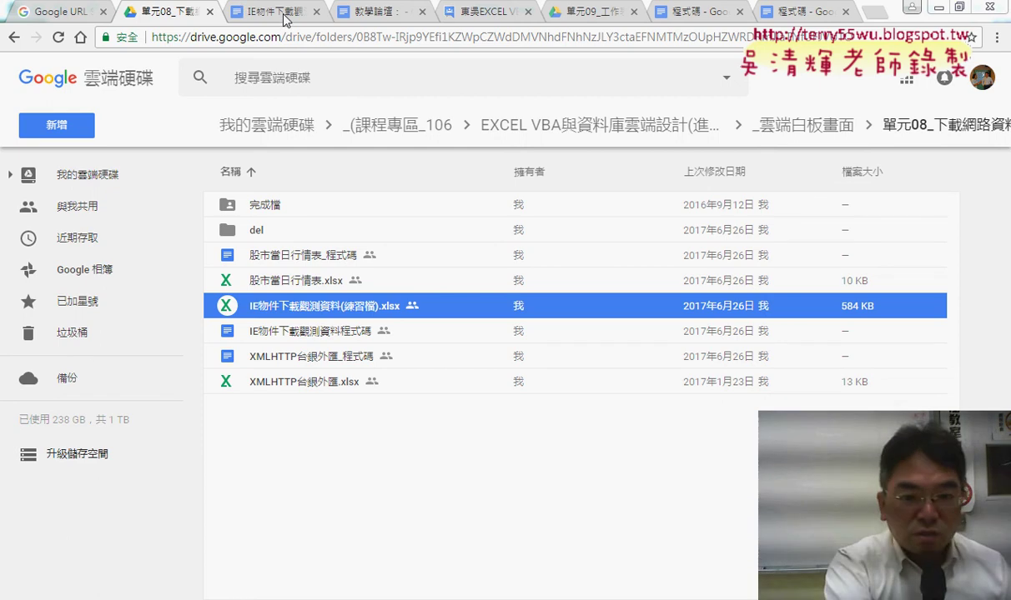
key(alt+Tab)
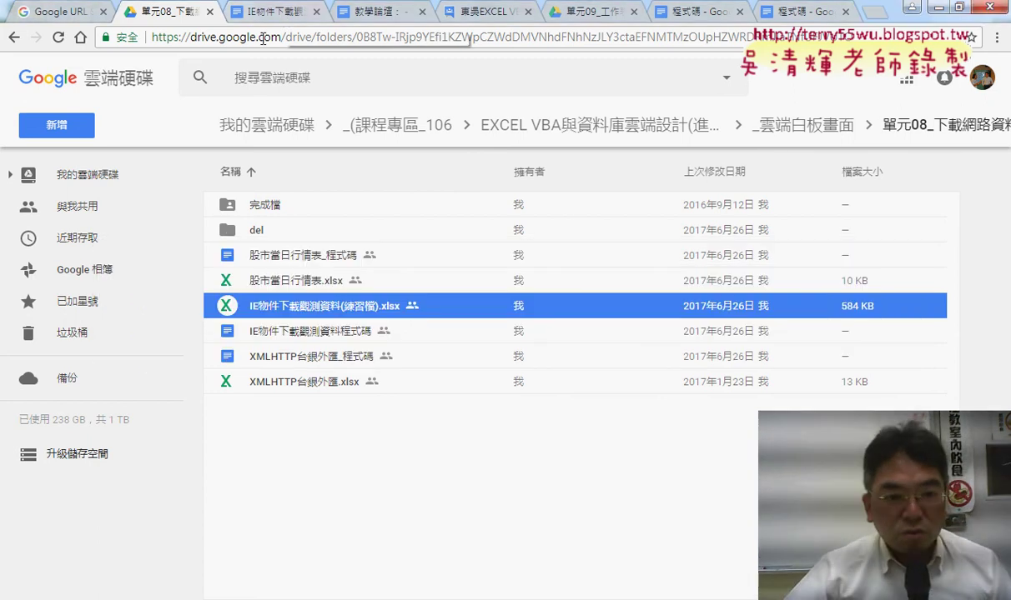
click(260, 17)
scroll(226, 279, up, 2)
scroll(225, 279, up, 3)
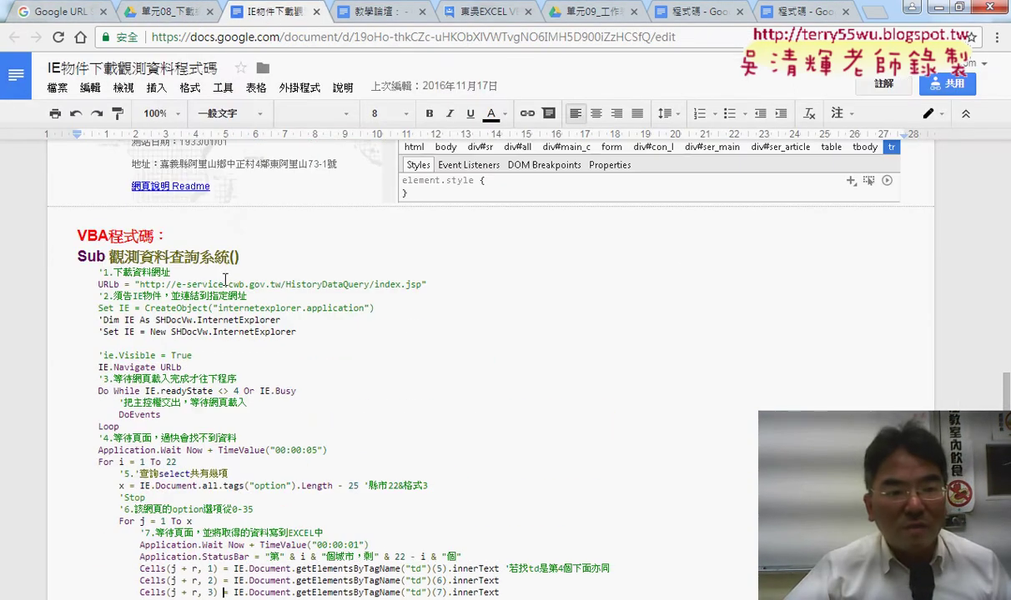
Scroll the macro code from the Sub heading down to the Sub 清除() routine
click(77, 256)
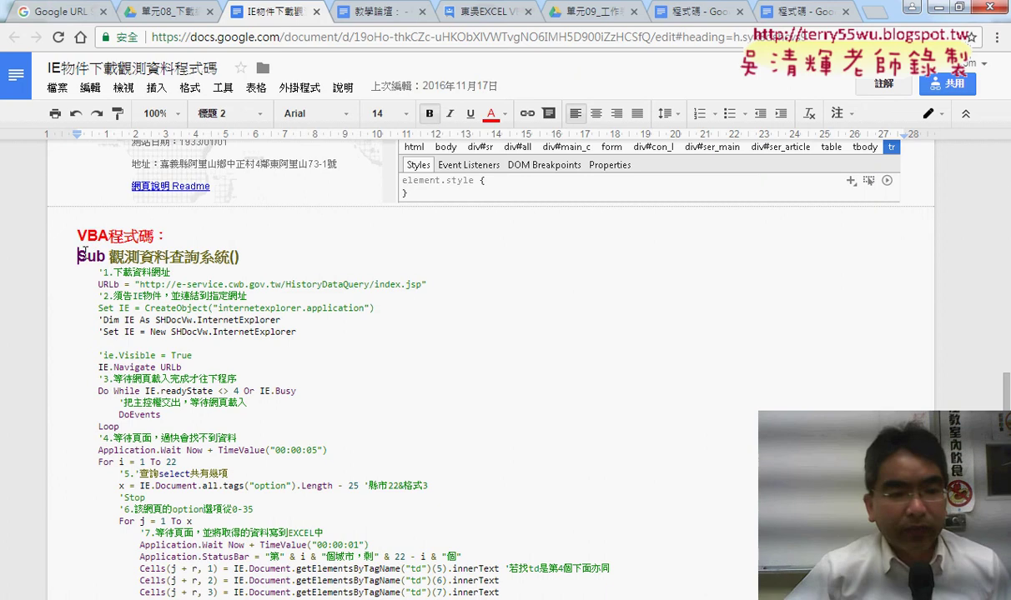
scroll(79, 255, down, 5)
scroll(79, 254, down, 3)
scroll(80, 254, down, 1)
mouse_move(114, 427)
mouse_down()
mouse_move(81, 416)
mouse_move(77, 398)
mouse_up()
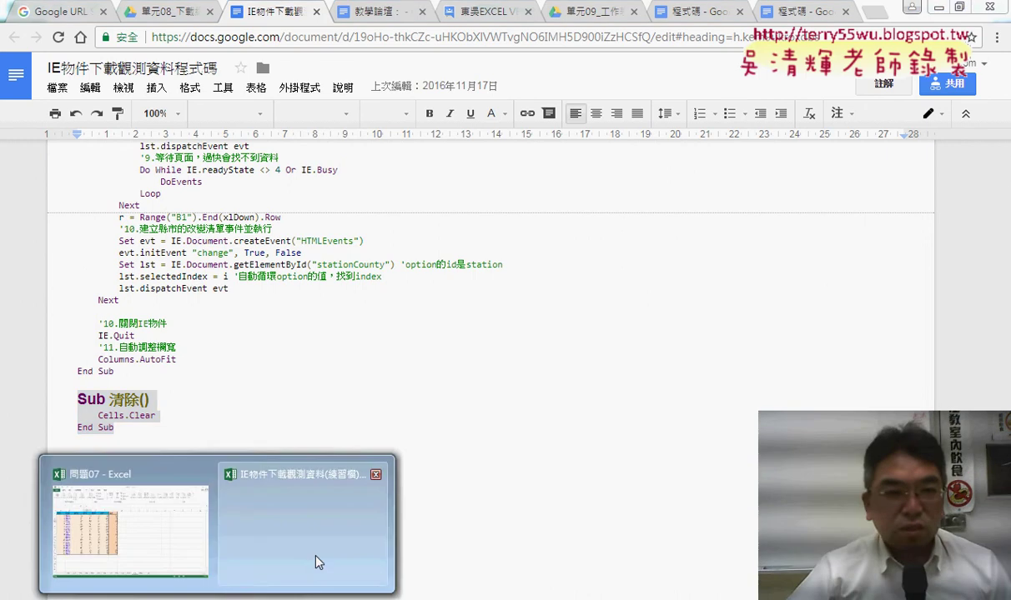
Show the downloaded workbook in Excel, then return to the unit 08 Drive folder
click(317, 563)
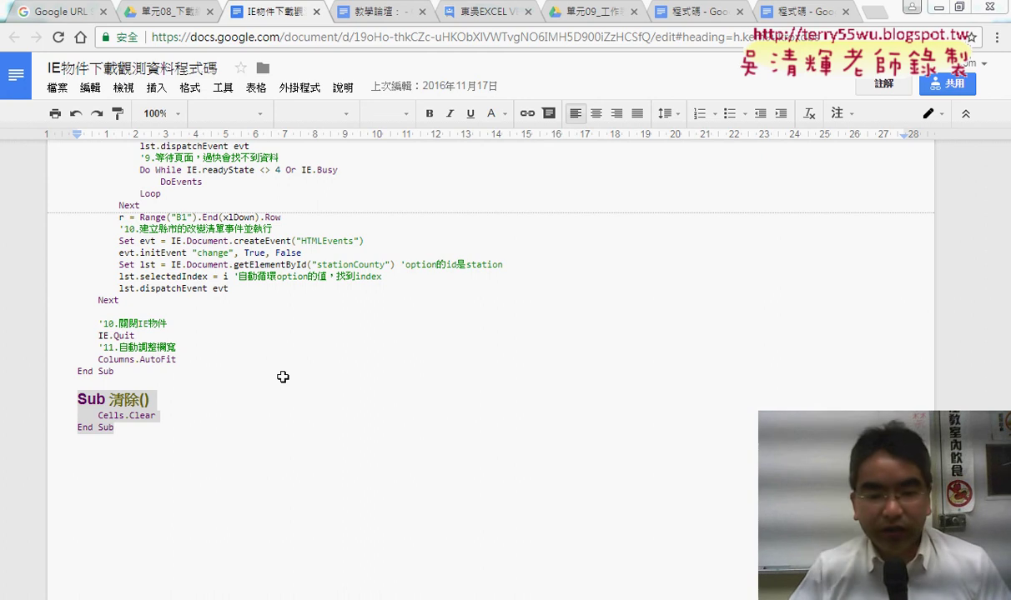
mouse_move(216, 597)
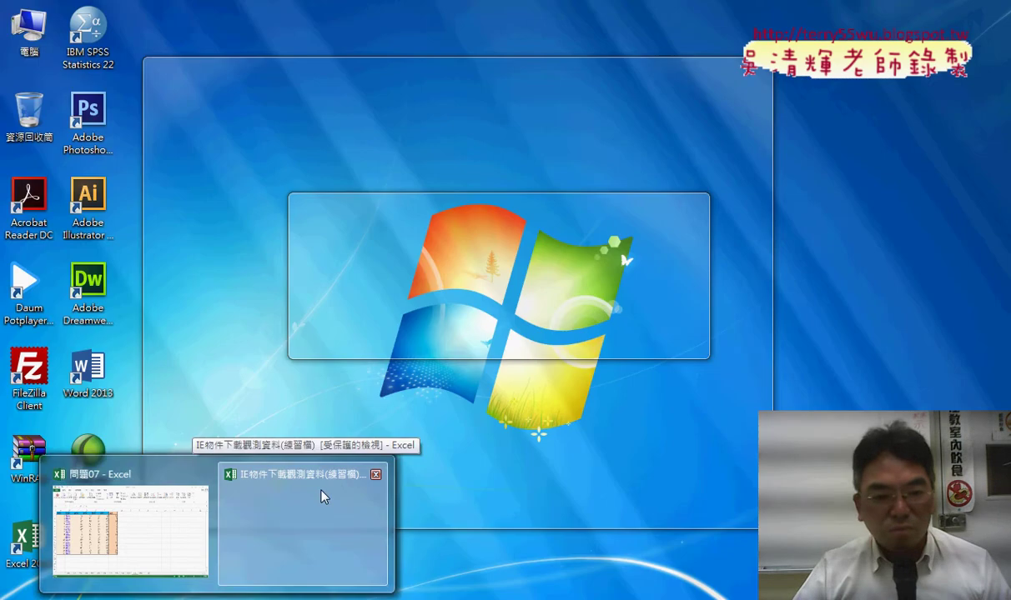
click(129, 526)
mouse_move(167, 597)
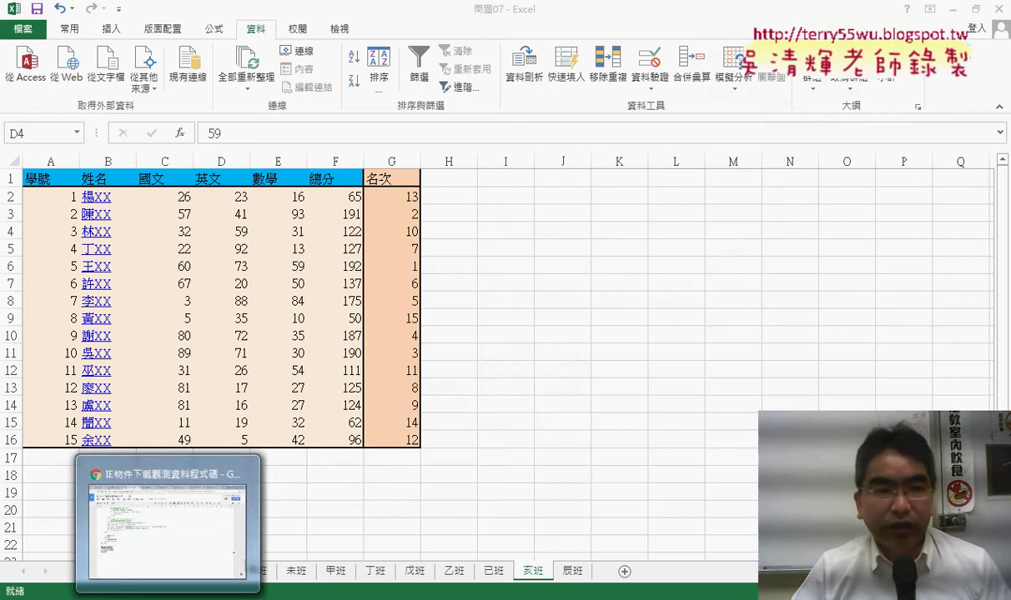
click(189, 559)
click(167, 11)
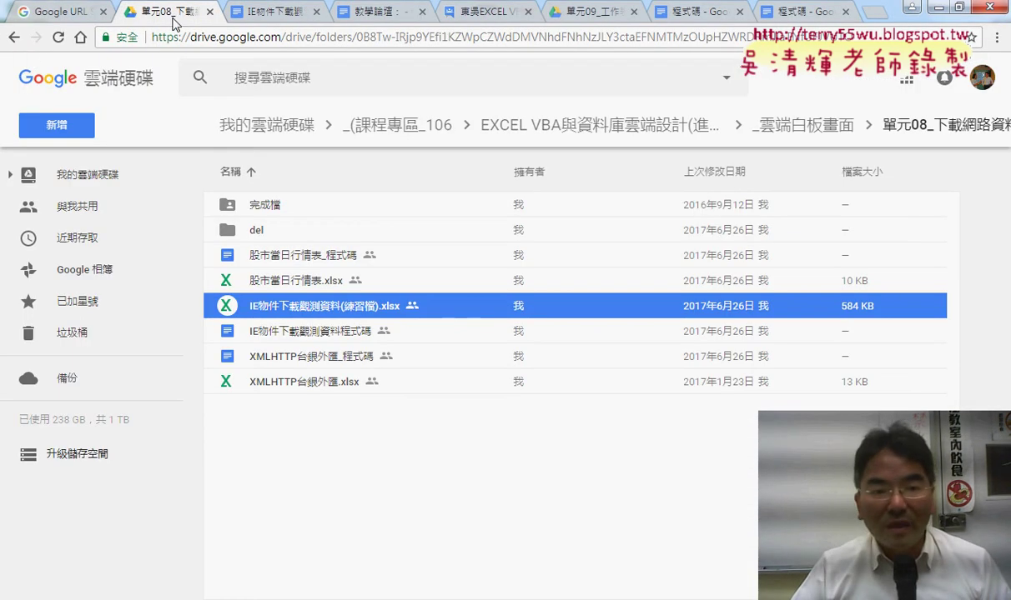
click(15, 38)
click(338, 438)
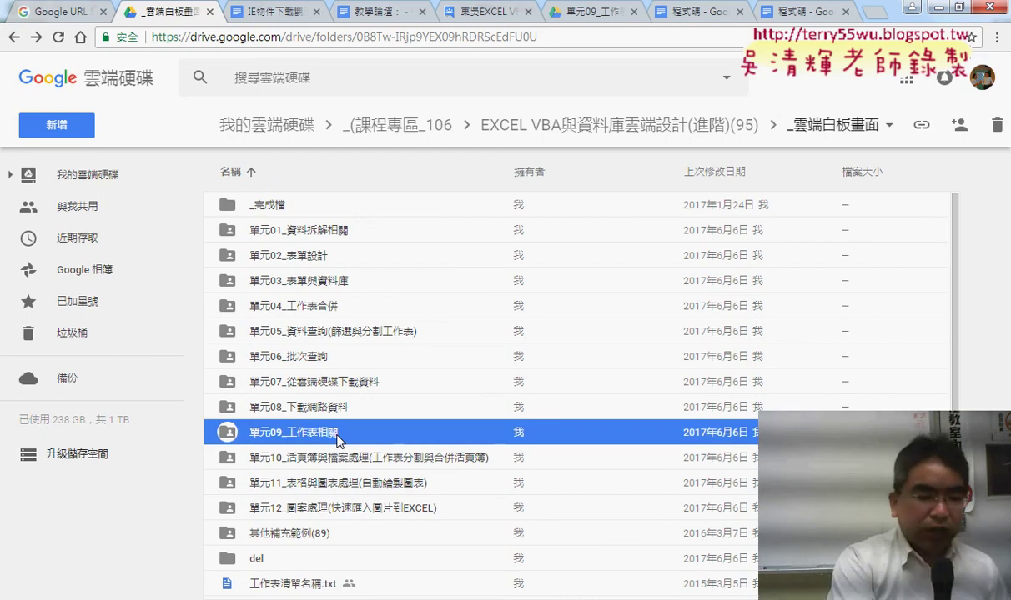
double_click(338, 439)
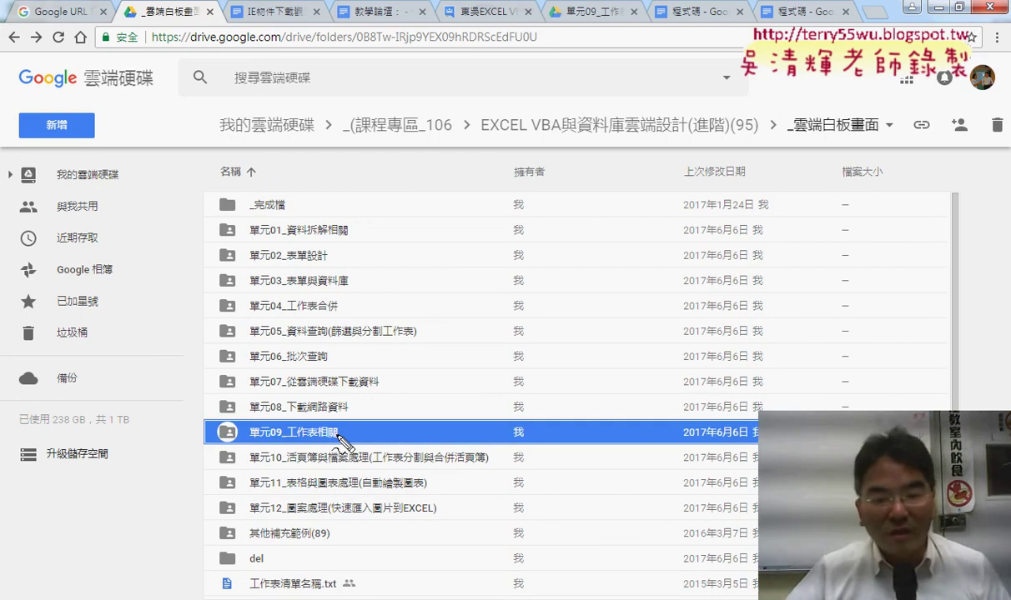
mouse_move(463, 469)
mouse_down()
mouse_move(385, 419)
mouse_move(488, 460)
mouse_up()
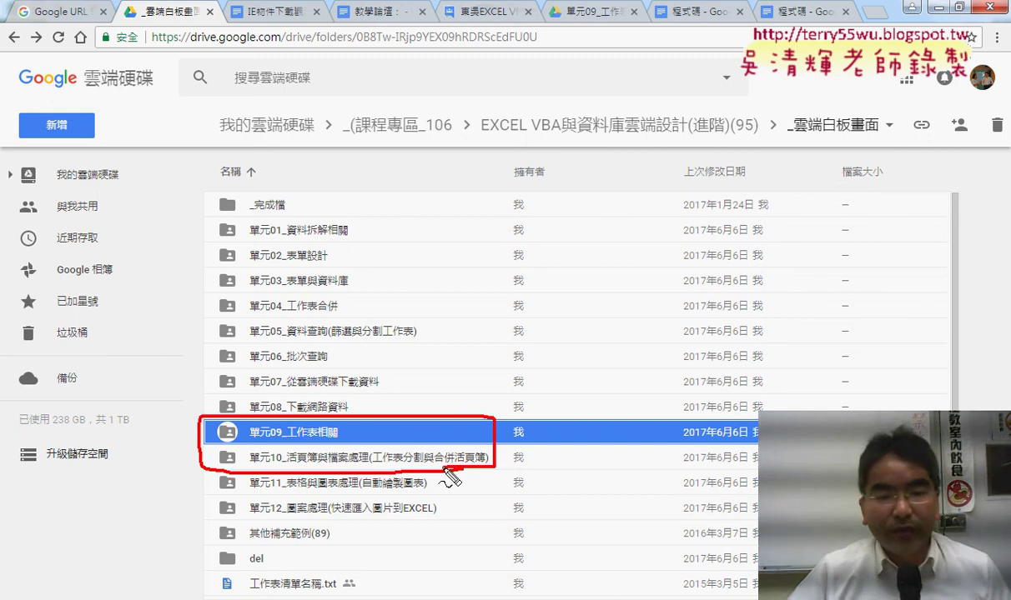
drag(292, 441, 338, 440)
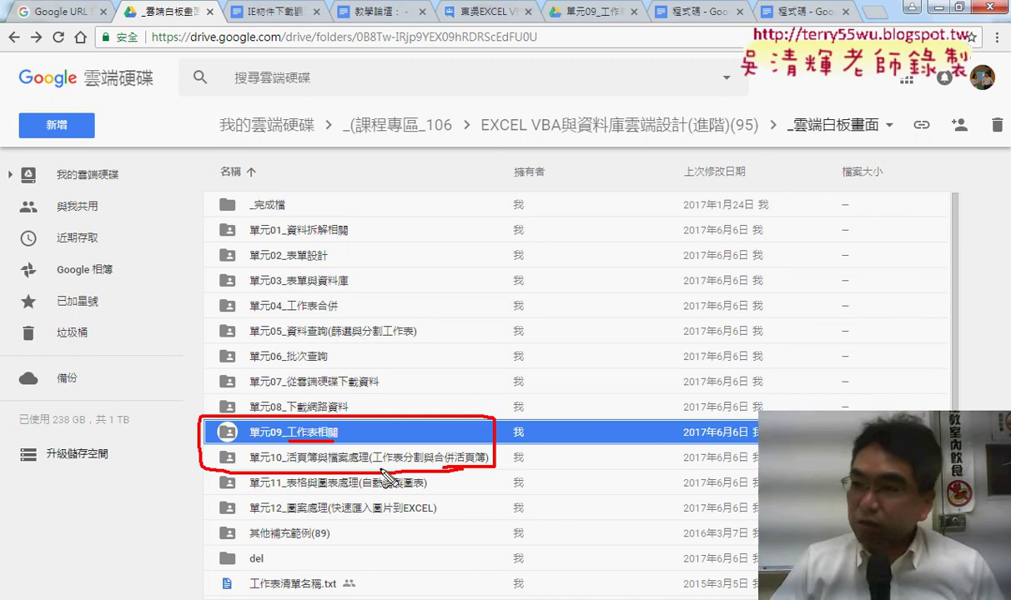
drag(373, 466, 421, 470)
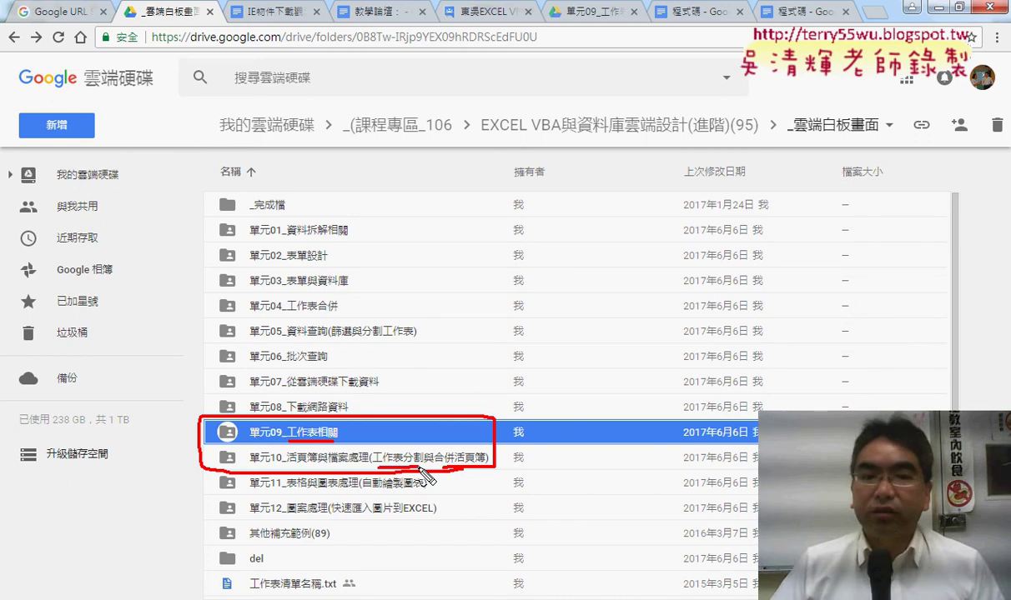
key(Escape)
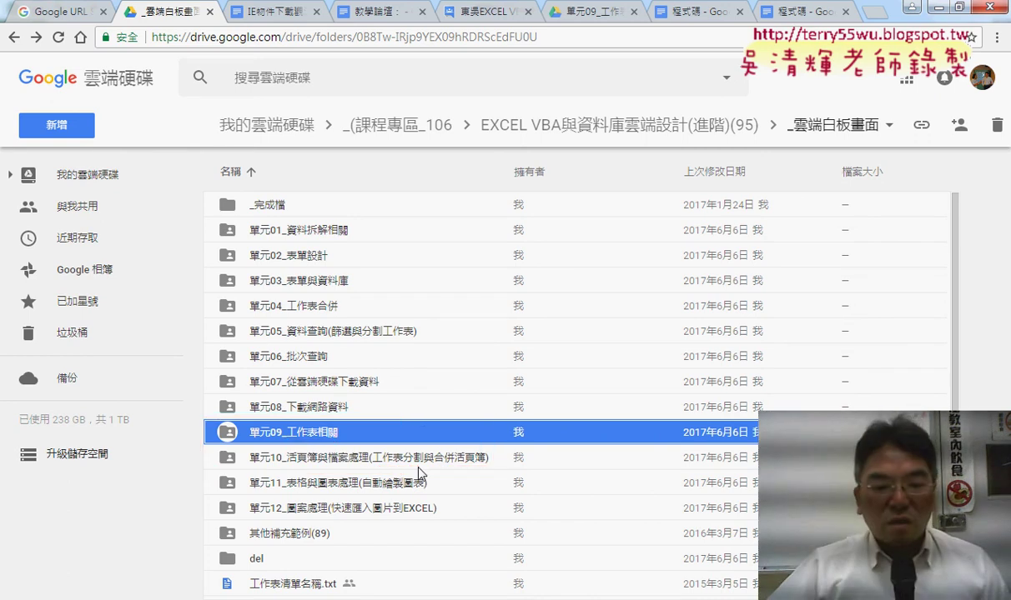
mouse_move(209, 597)
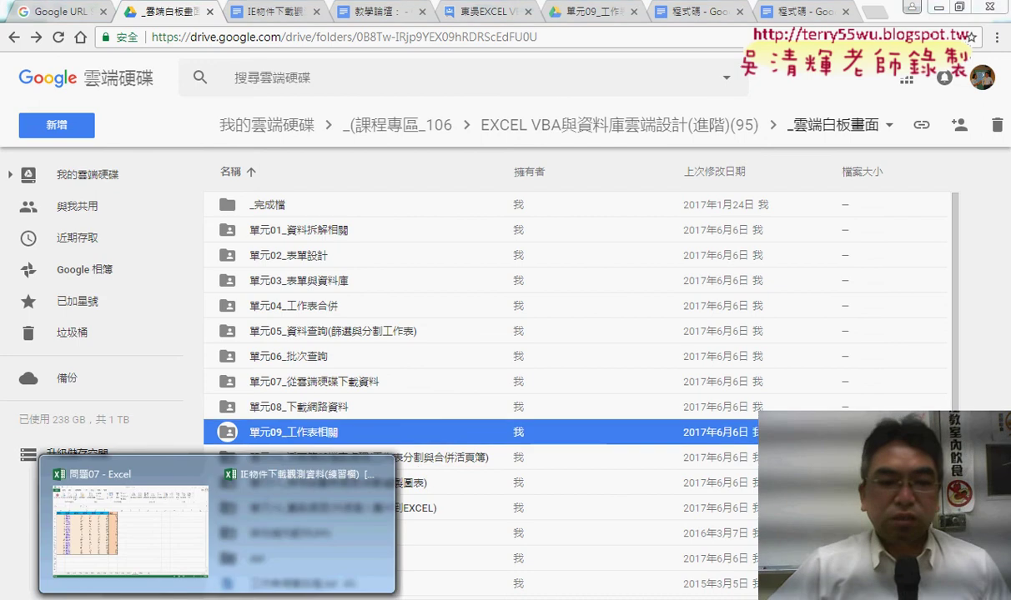
Bring up workbook 問題07 and show the 申班, then 辛班 sheet
click(152, 545)
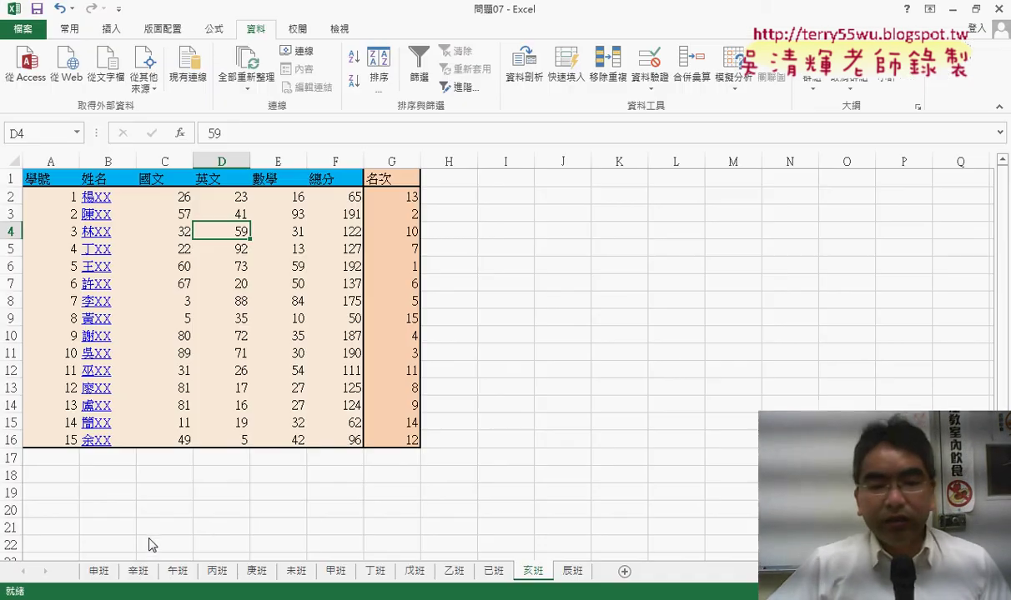
click(109, 579)
click(140, 579)
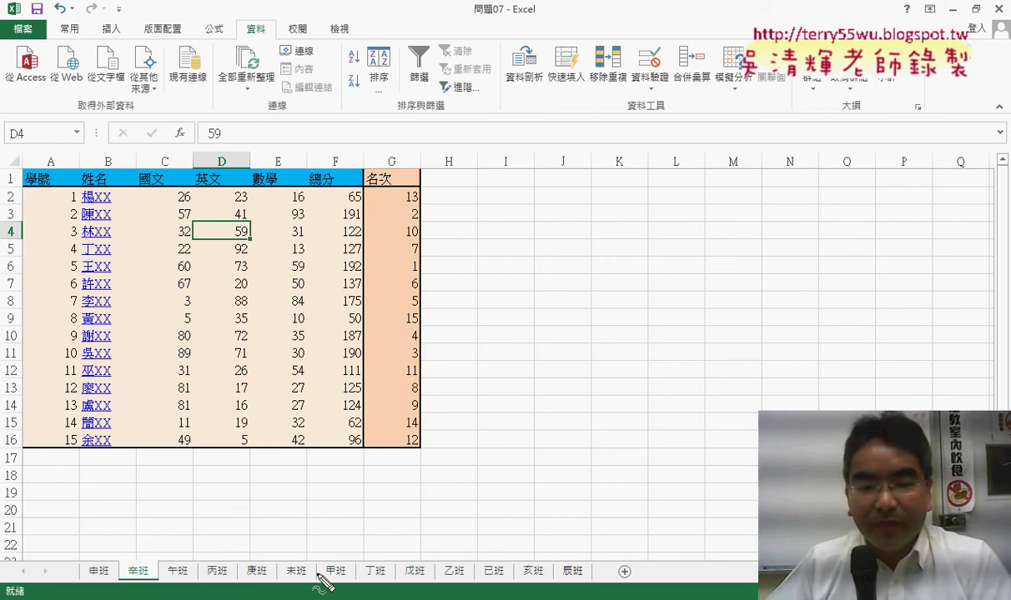
Sketch moving the 甲班 and 乙班 sheets to the front, clear the ink, and return to Drive
drag(338, 552, 117, 563)
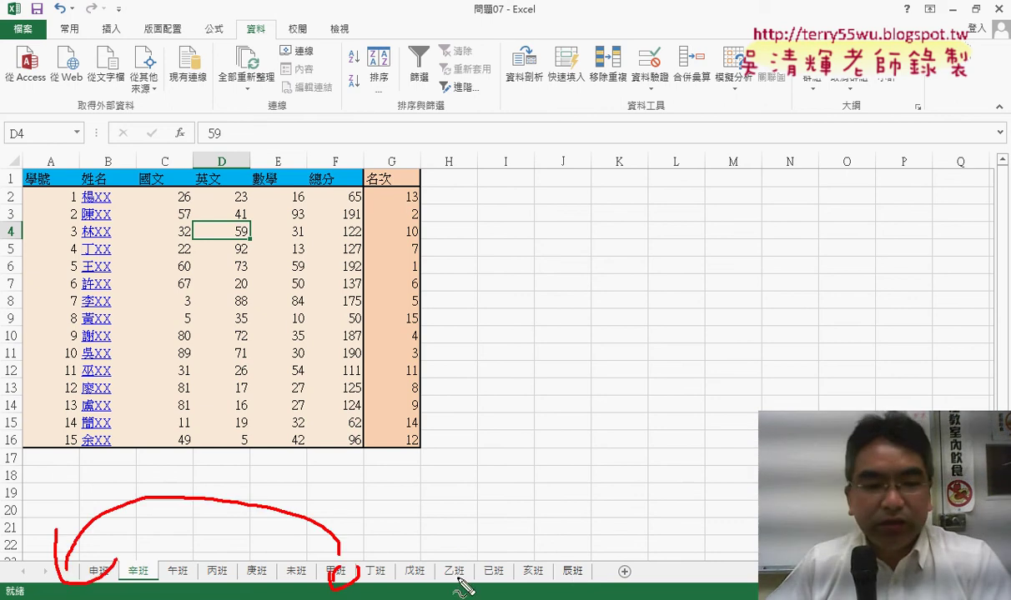
drag(460, 588, 141, 552)
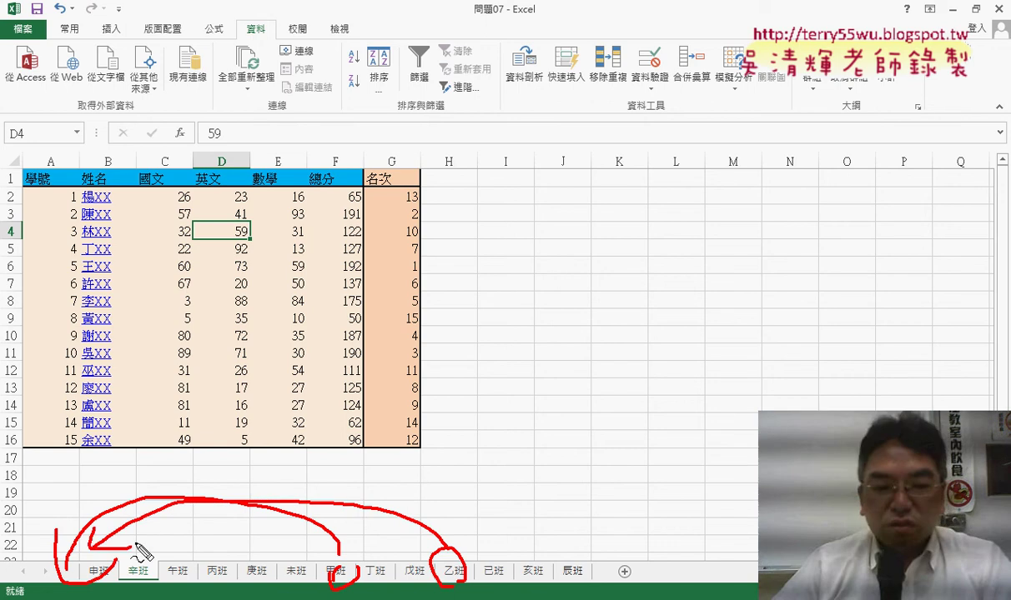
key(Escape)
key(alt+Tab)
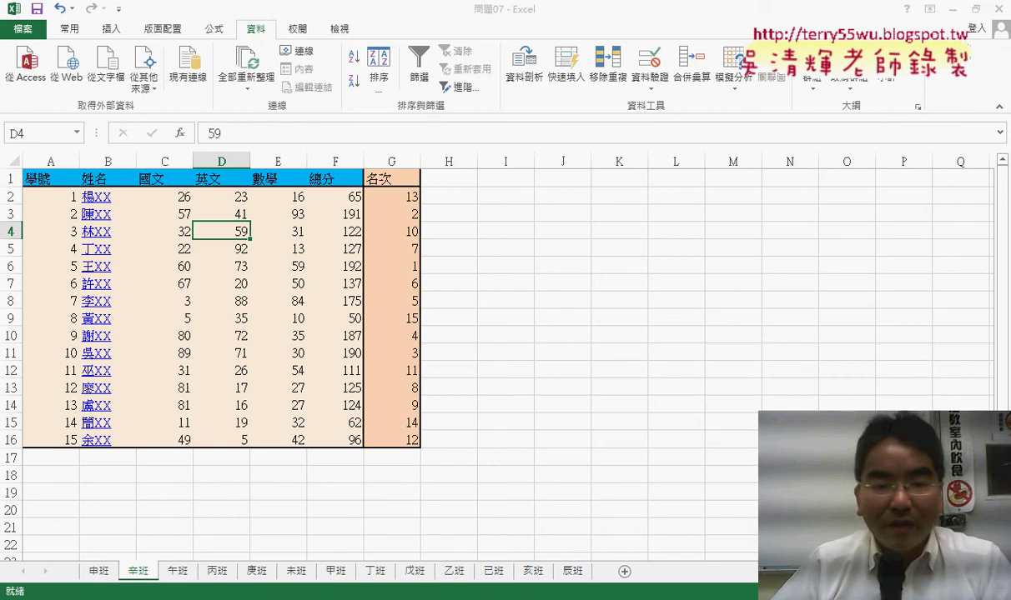
Open the 程式碼 document in 單元09_工作表相關 and highlight MOVE in the section heading
double_click(318, 427)
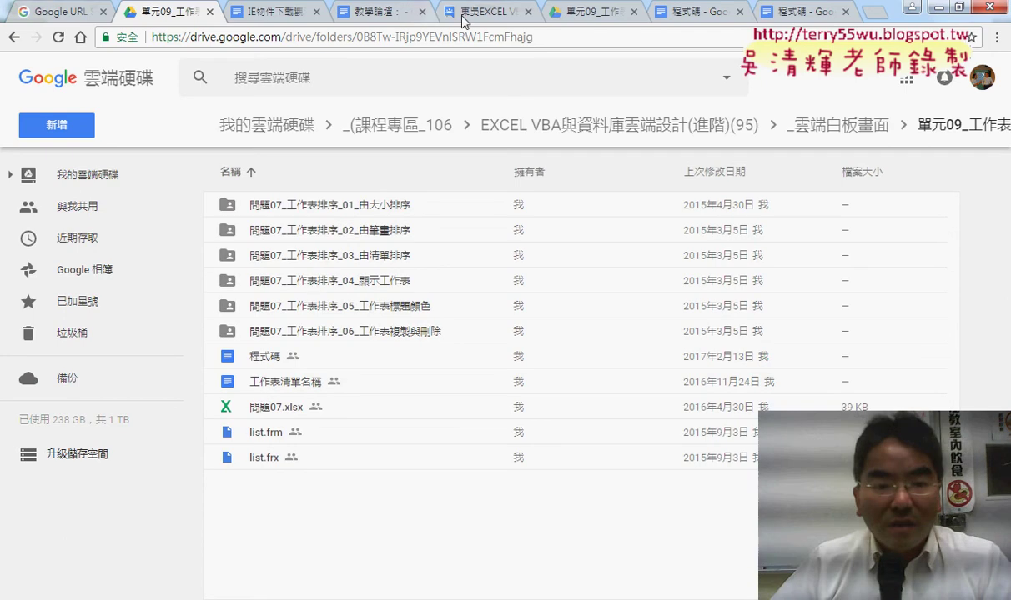
double_click(275, 356)
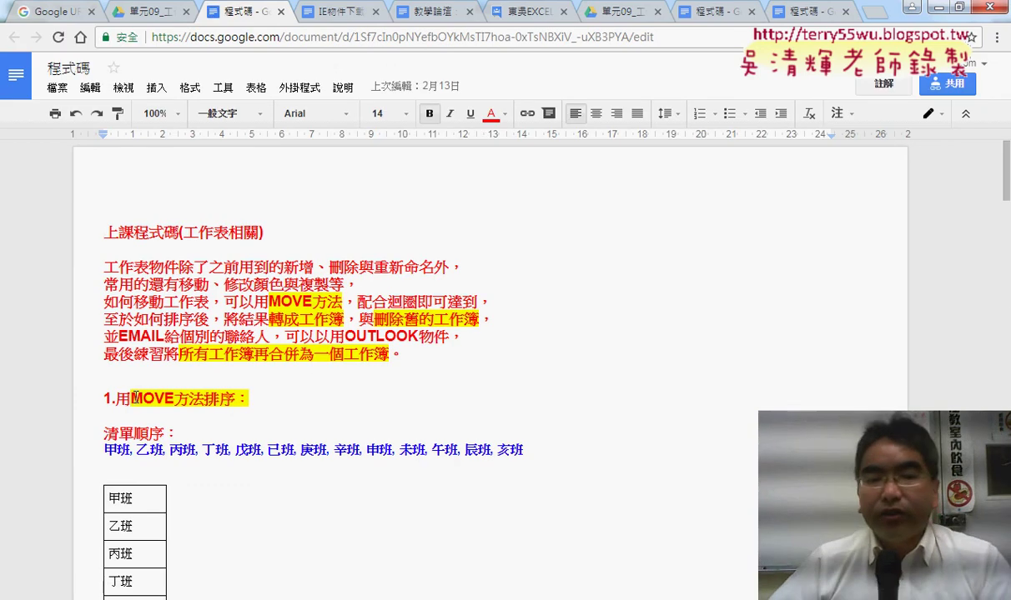
drag(136, 398, 172, 397)
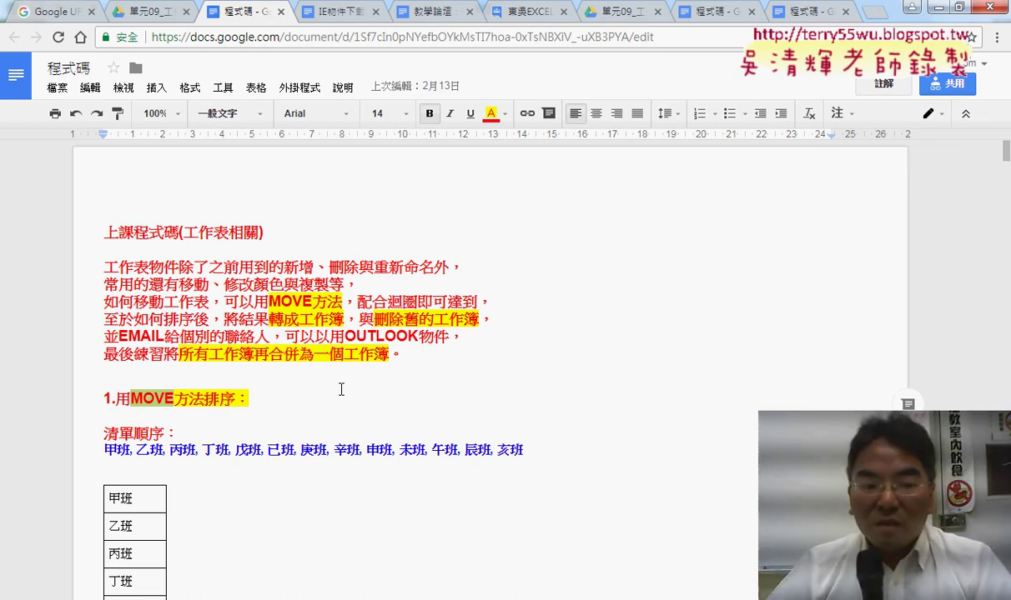
Scroll through the sheet-order screenshot and loop code, then bring back the 問題07 workbook
scroll(590, 420, down, 2)
scroll(590, 421, down, 4)
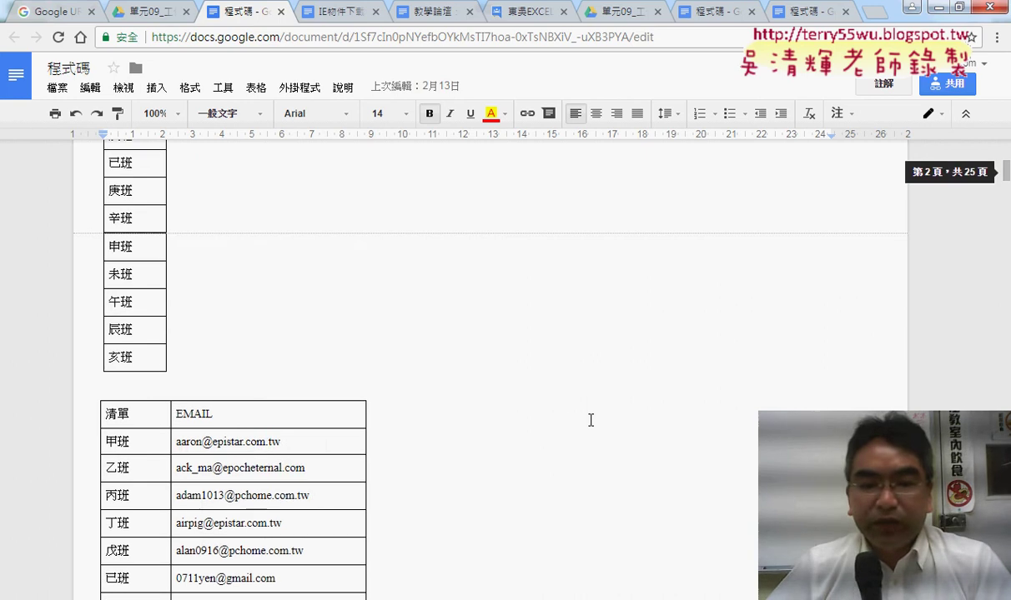
scroll(590, 421, down, 2)
scroll(591, 420, down, 2)
scroll(590, 421, down, 3)
scroll(590, 420, down, 1)
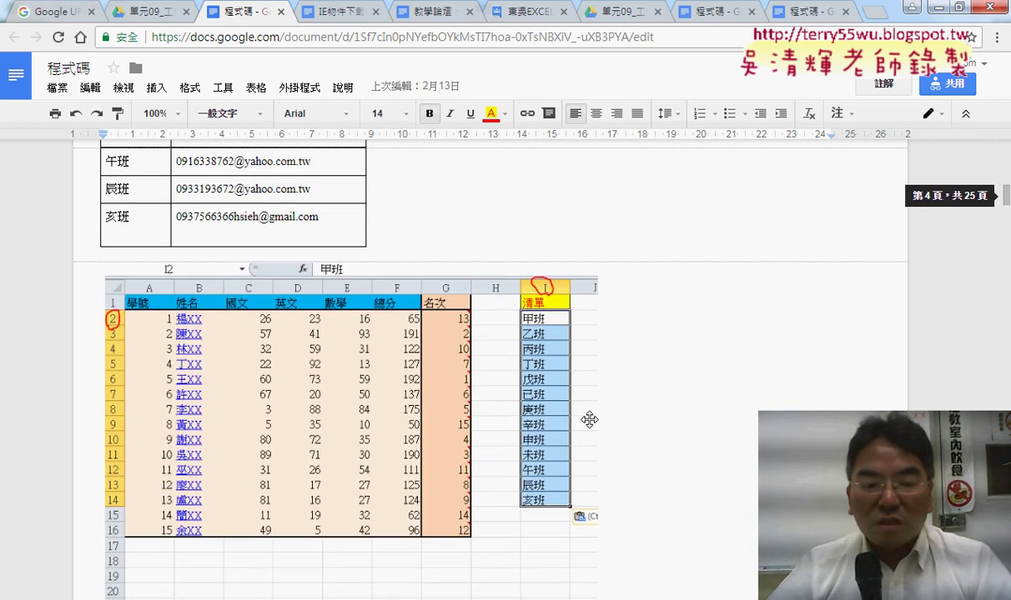
scroll(590, 420, down, 2)
scroll(590, 420, down, 2)
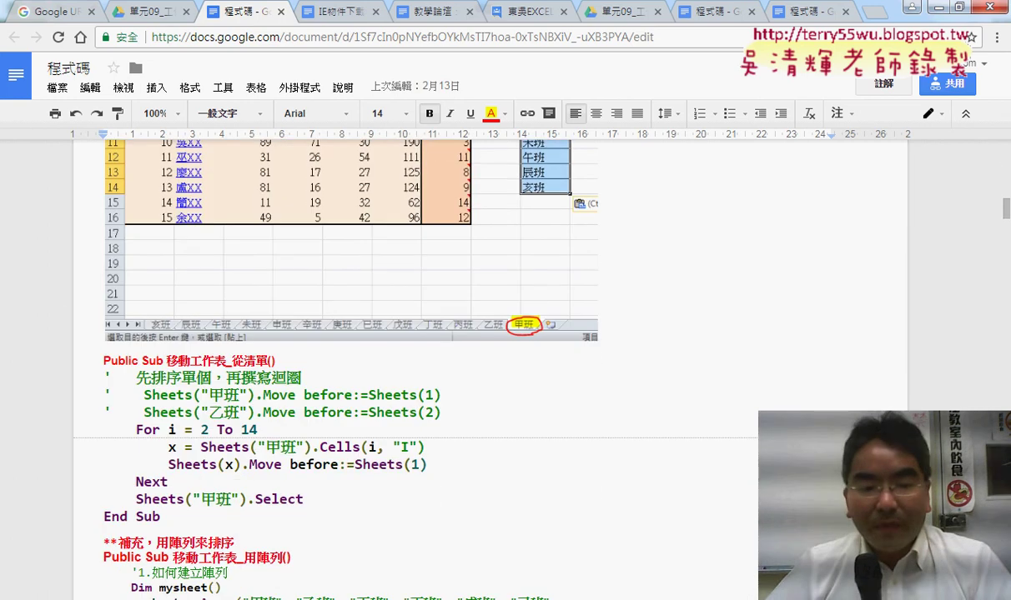
click(158, 553)
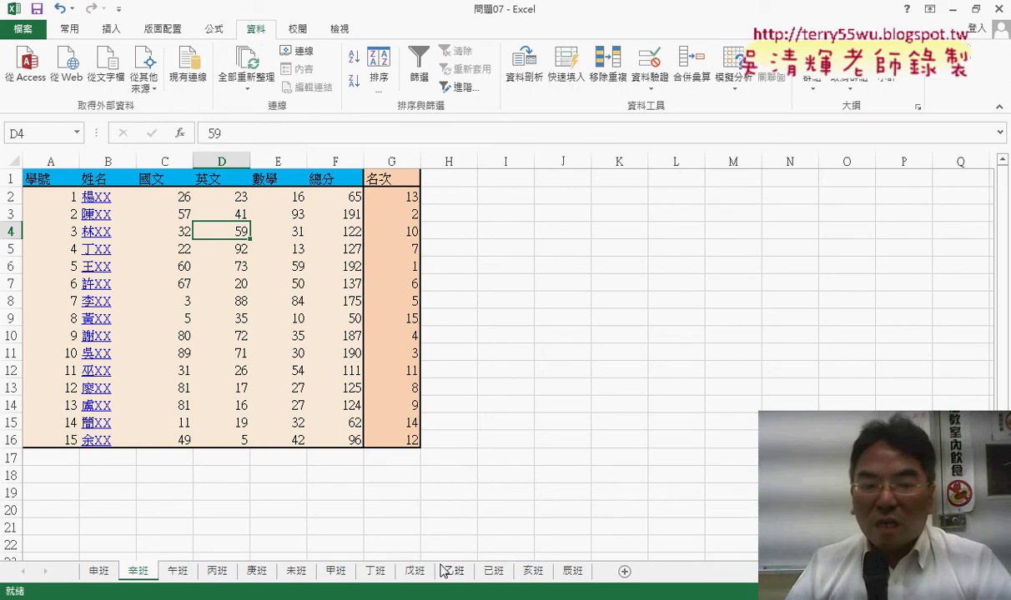
Back in the 程式碼 notes in Chrome, select rows 甲班 through 亥班 of the 清單/EMAIL table
key(alt+Tab)
scroll(364, 491, up, 2)
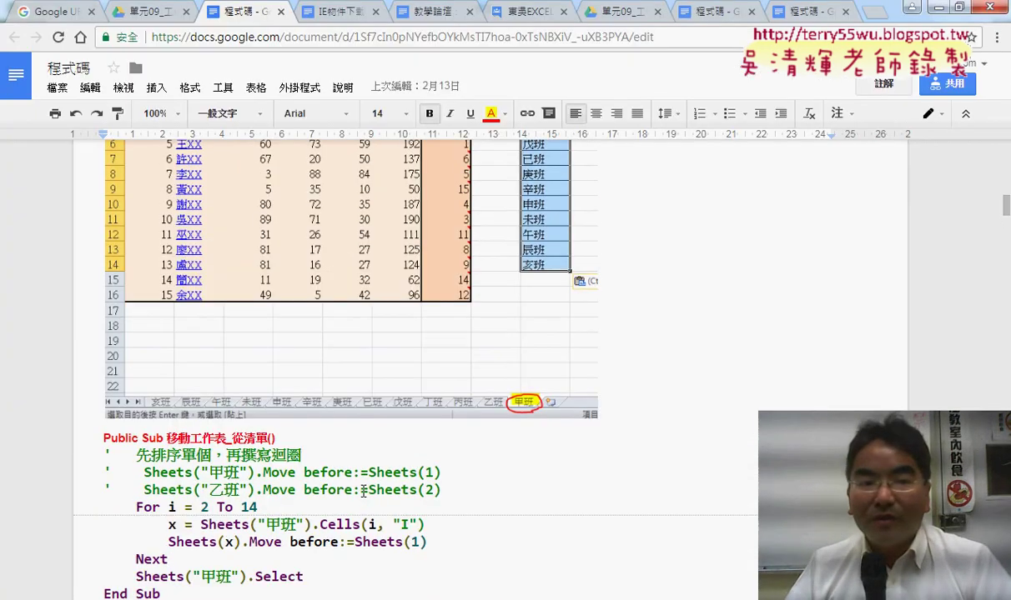
scroll(363, 491, up, 4)
scroll(250, 375, up, 3)
scroll(93, 176, up, 1)
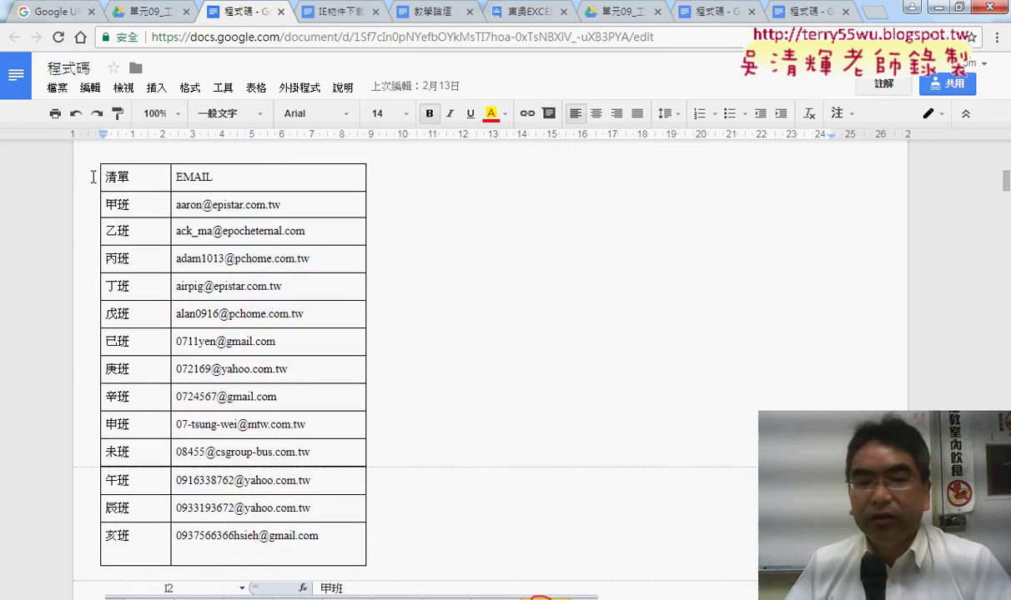
drag(242, 205, 267, 528)
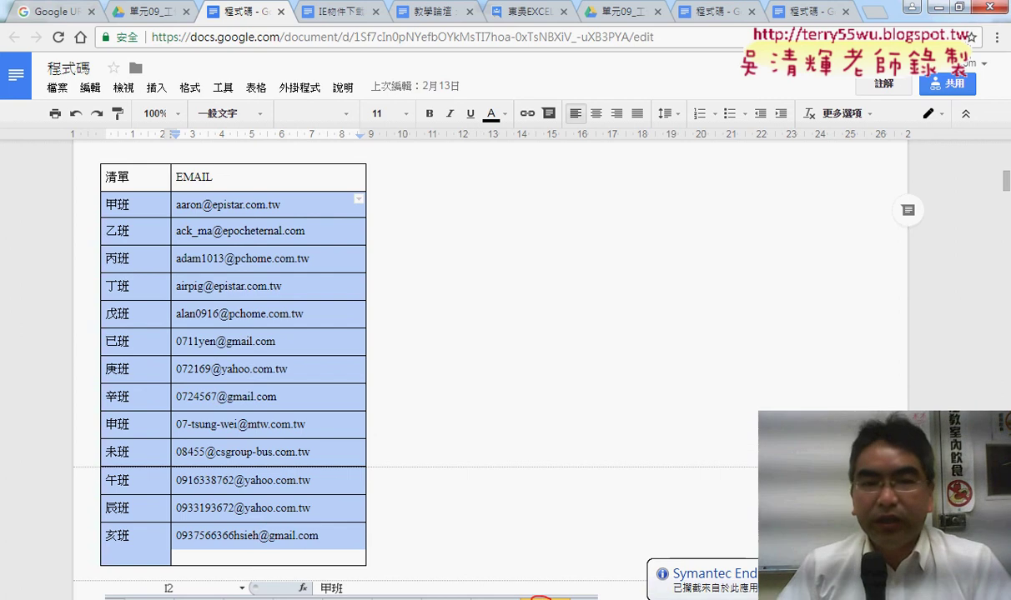
After checking the IE物件下載觀測資料程式碼 notes and forum post, bring 問題07's 辛班 score sheet forward
click(136, 539)
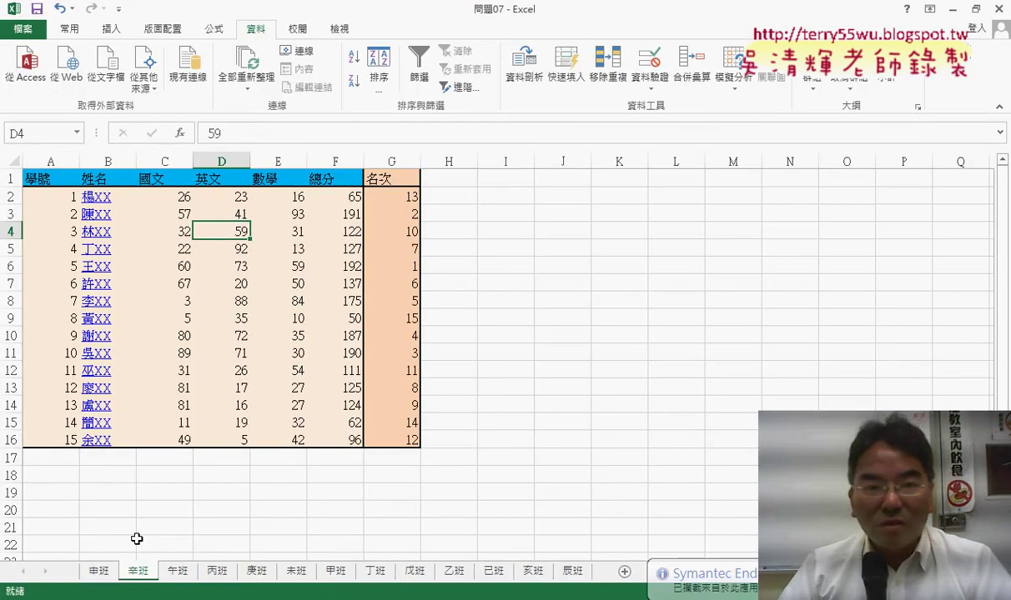
key(alt+Tab)
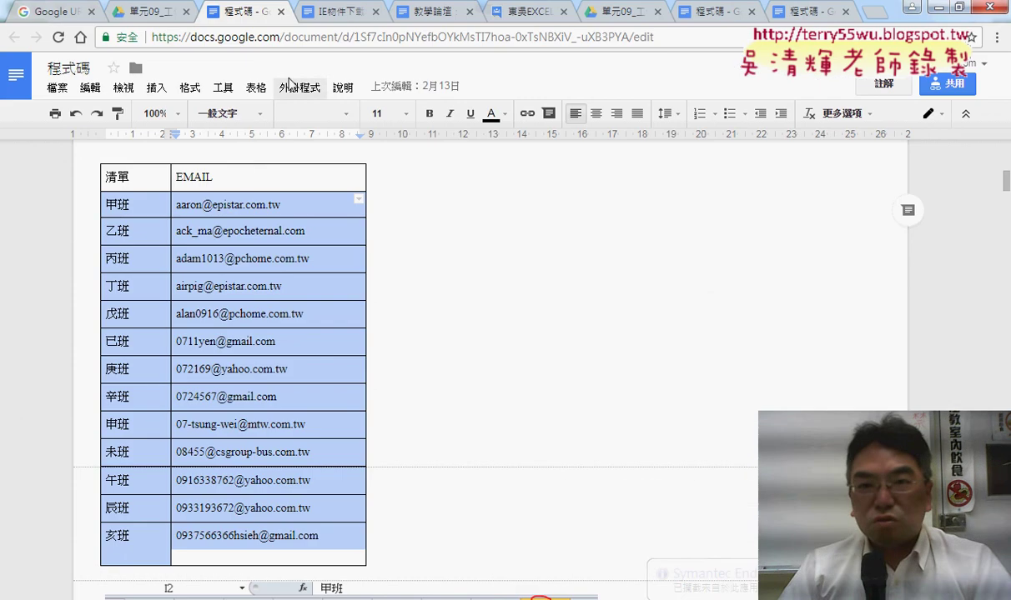
click(341, 16)
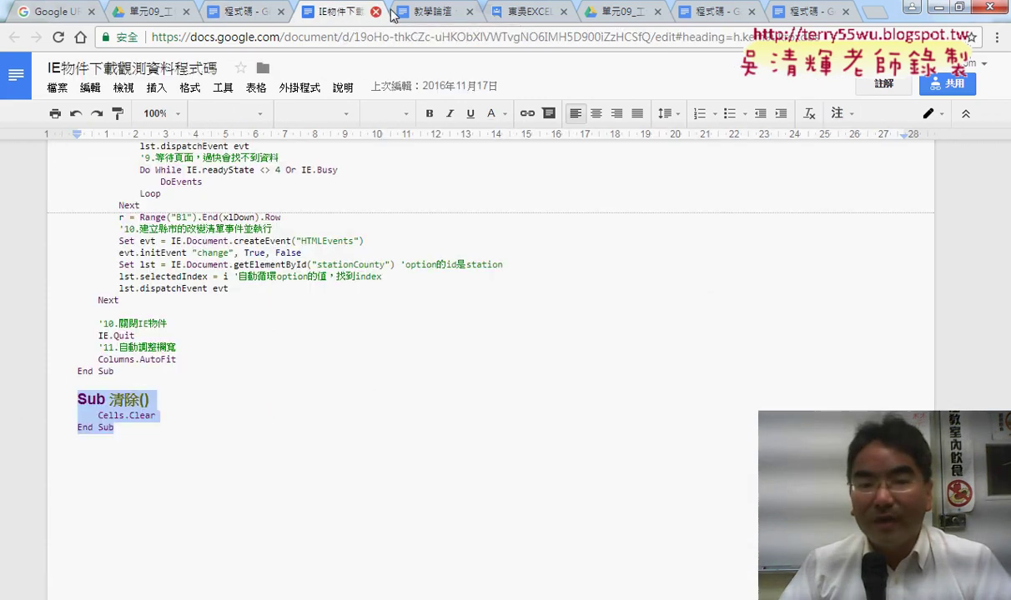
click(517, 11)
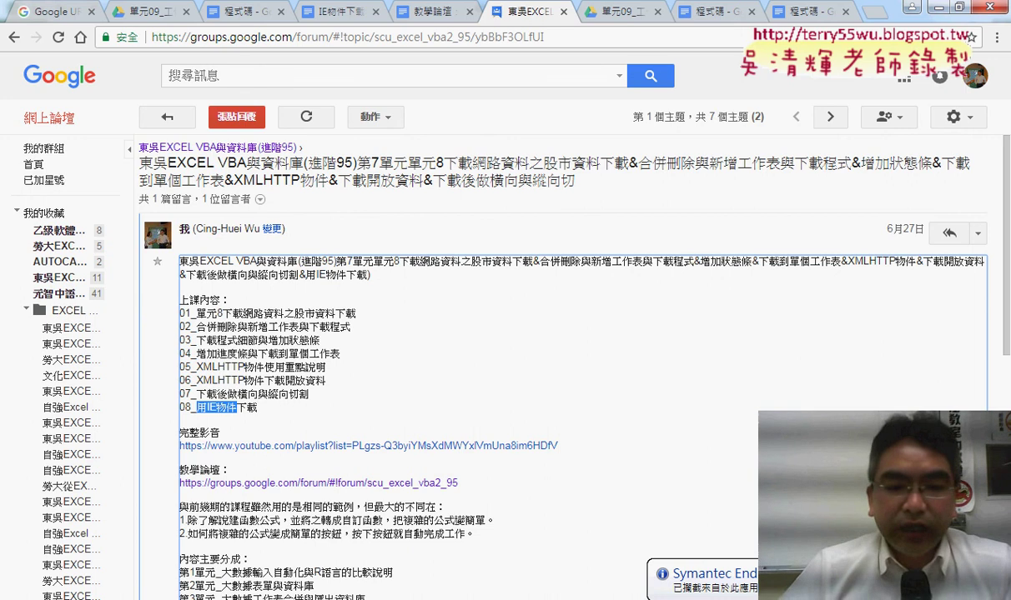
click(217, 599)
click(170, 535)
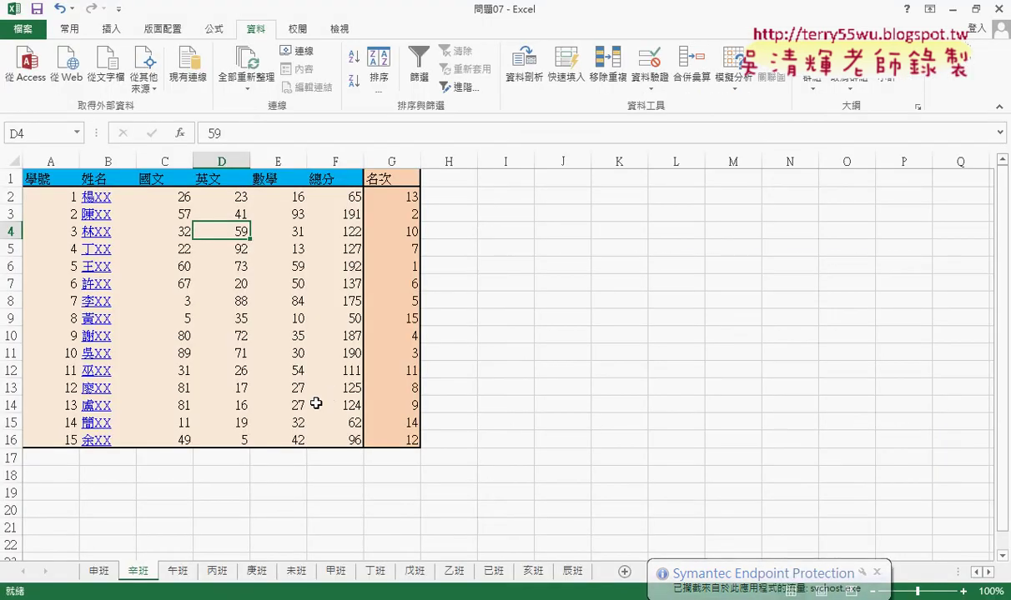